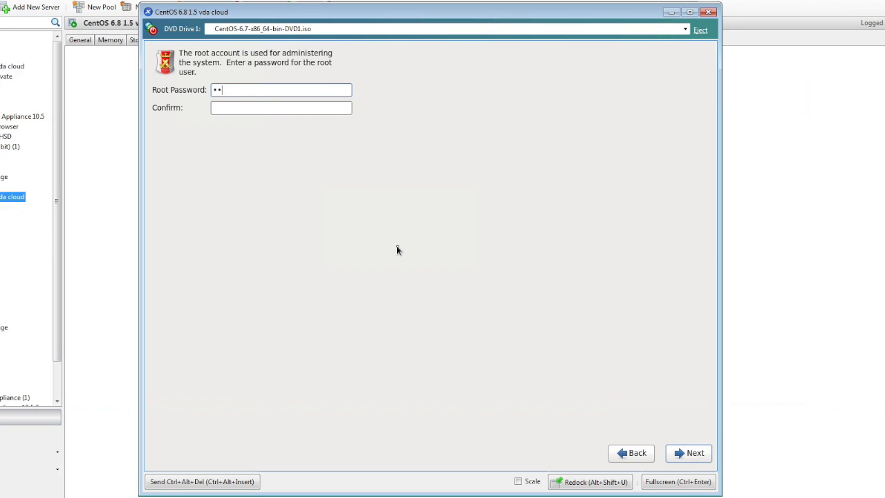
Step: Enter the root password in the CentOS installer and move on to the Confirm field
text(***)
key(Tab)
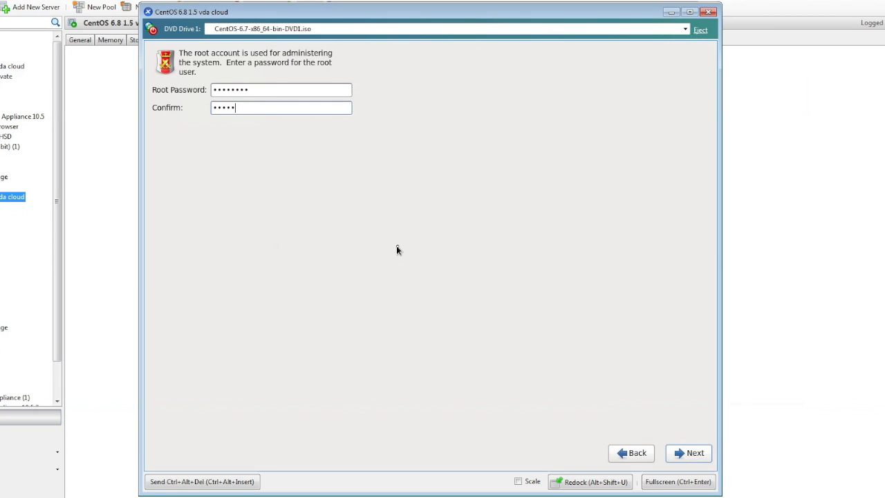
Step: Install CentOS using all disk space, writing the partition layout, with the Desktop package set
click(675, 448)
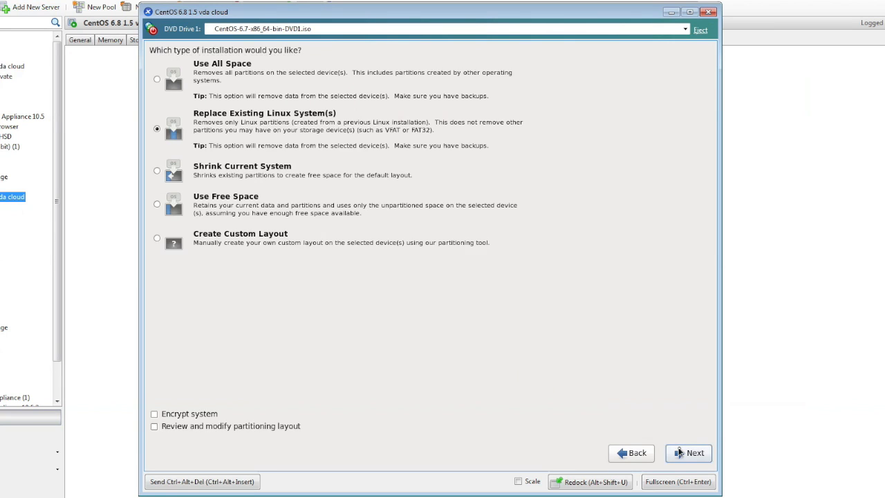
click(688, 453)
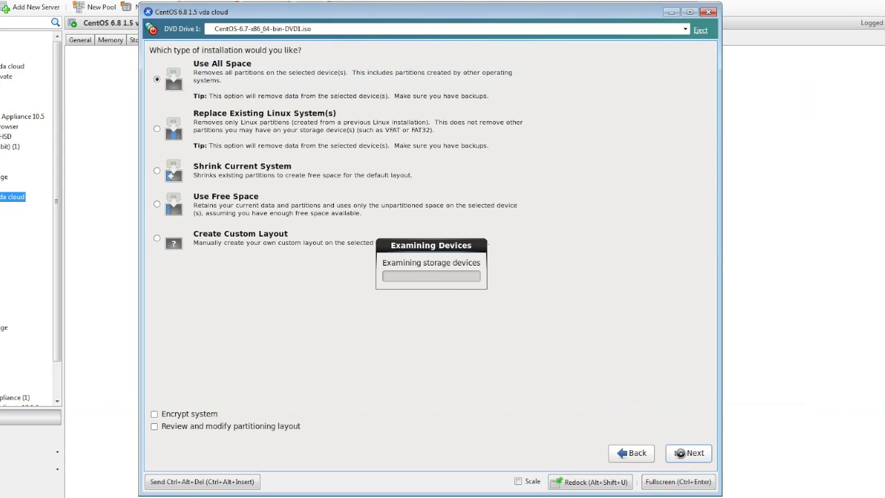
click(464, 291)
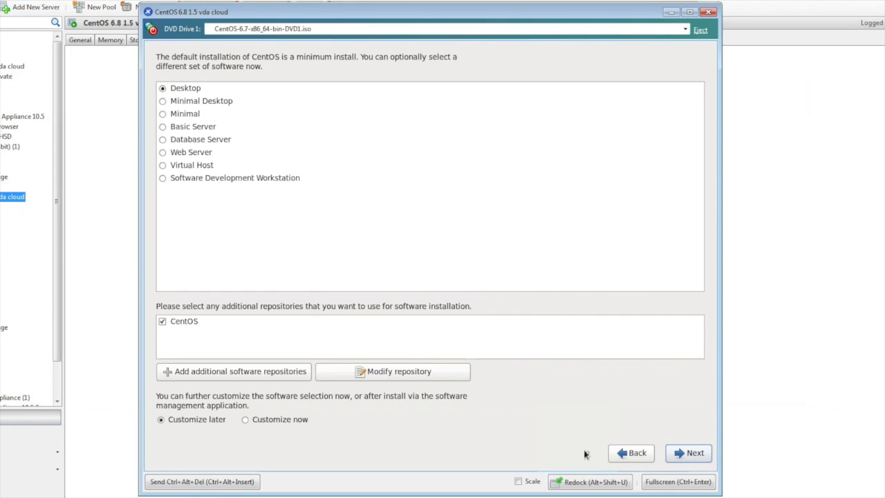
click(688, 453)
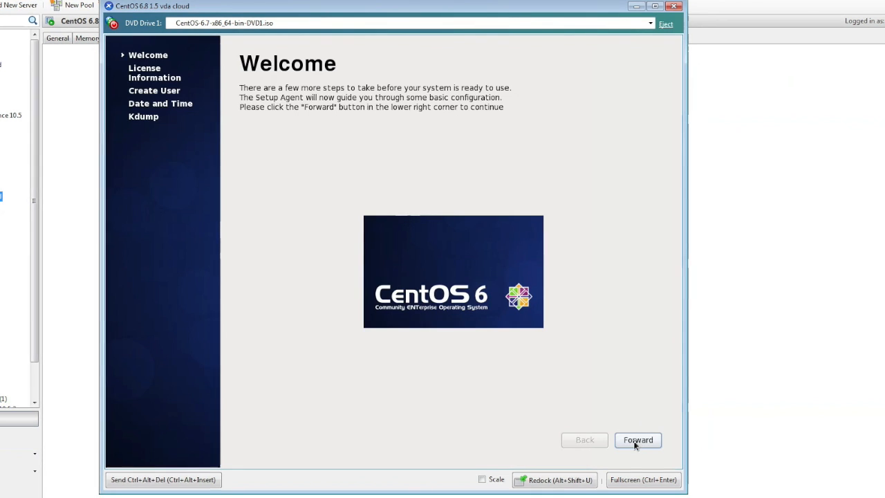
Step: Pass Welcome and License, then create a regular user with username, full name and password
click(635, 442)
click(635, 441)
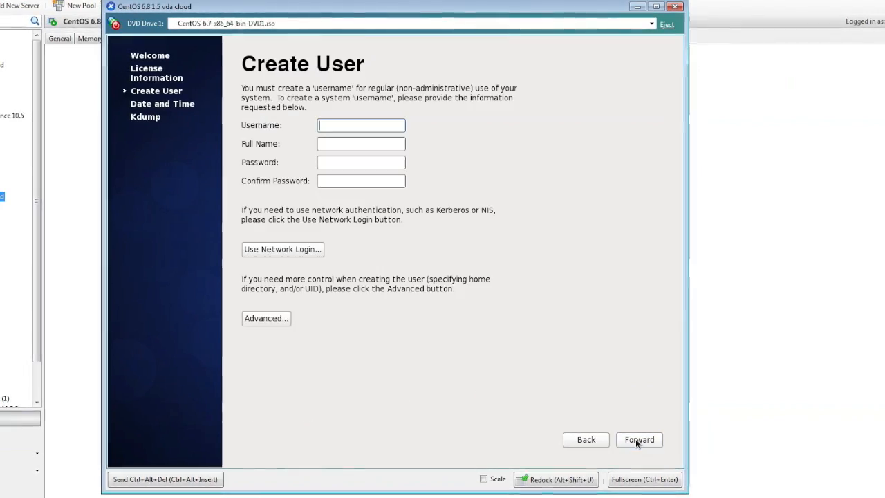
text(bvanb)
key(Tab)
text(bvanb)
key(Tab)
text(********)
key(Tab)
text(********)
Step: Accept the date and time, finish Kdump setup, and confirm the reboot
click(648, 437)
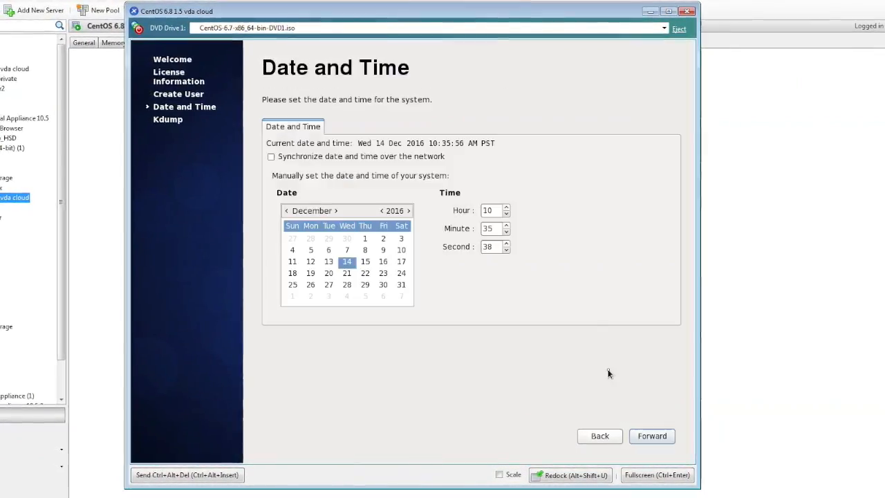
click(652, 433)
click(657, 433)
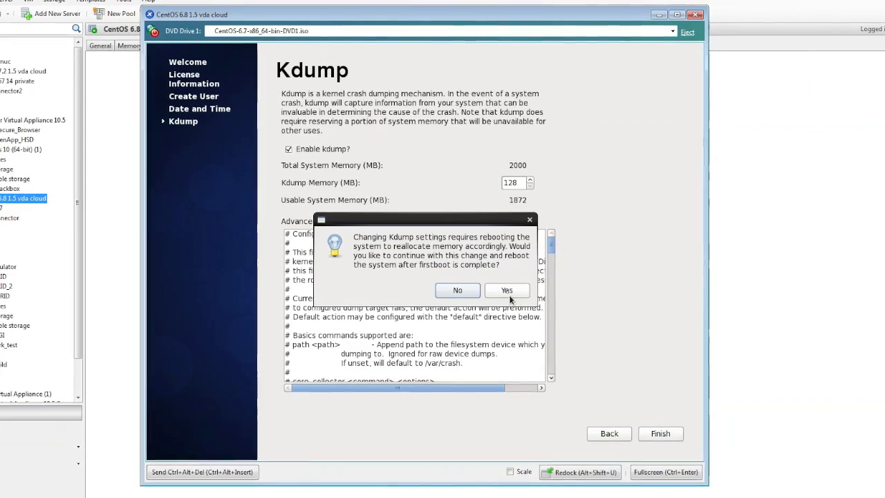
click(507, 291)
click(502, 287)
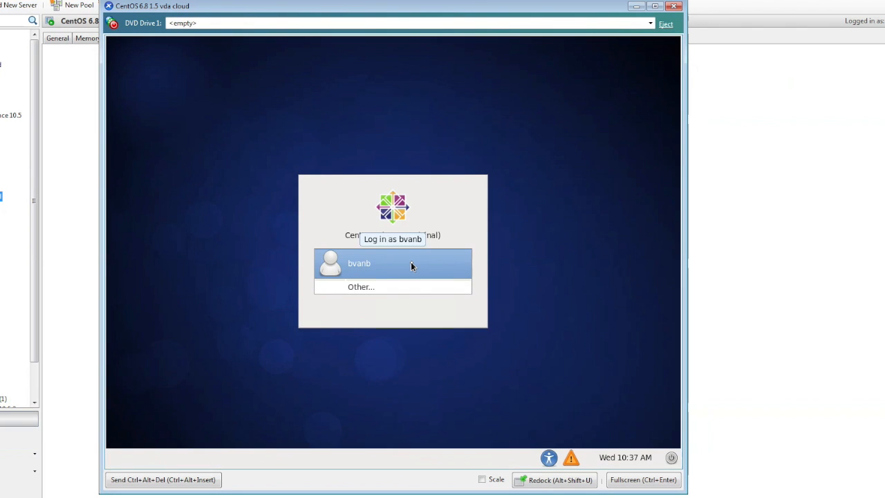
Step: Log in to the CentOS desktop as the new regular user with their password
click(410, 266)
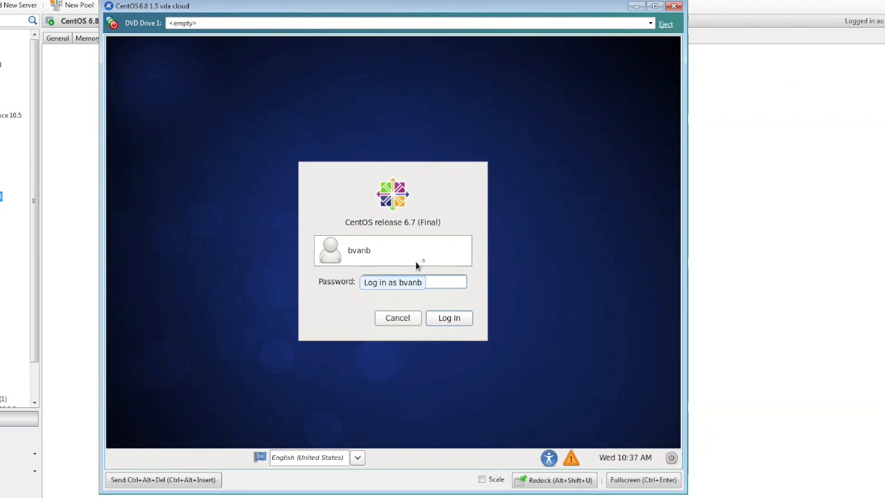
text(********)
key(Return)
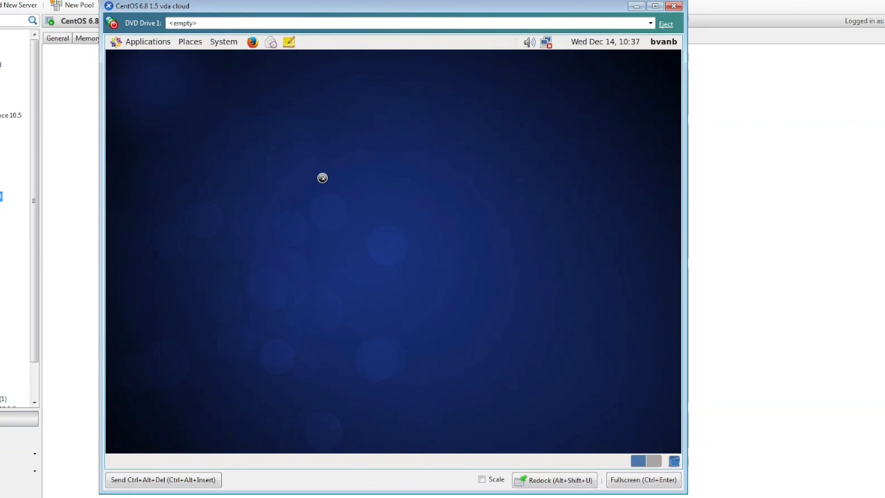
Step: Connect the wired System eth0 network from the network applet
click(551, 43)
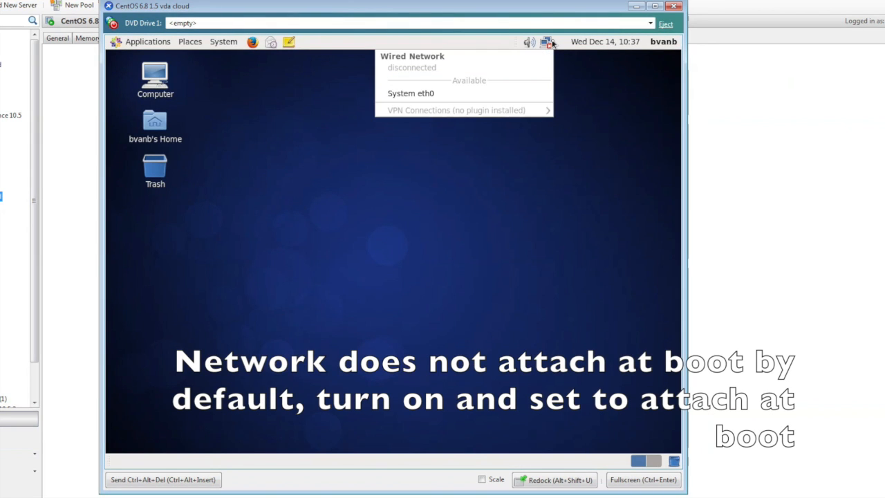
click(454, 92)
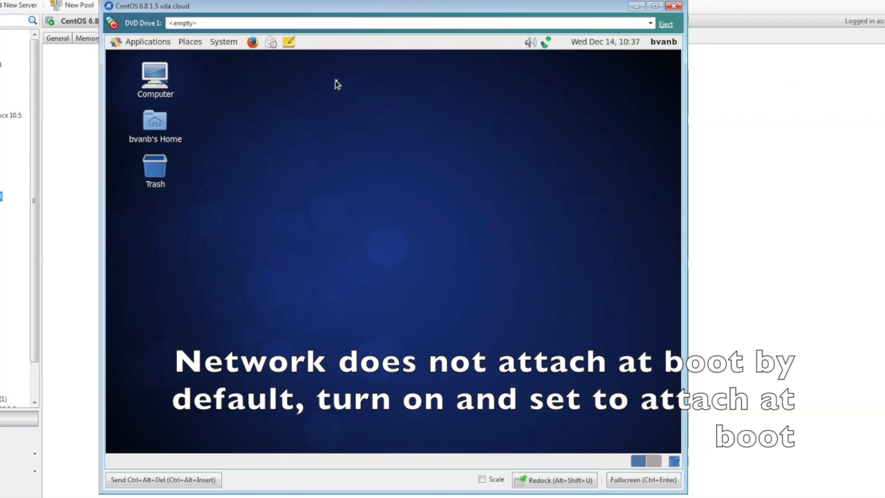
click(223, 41)
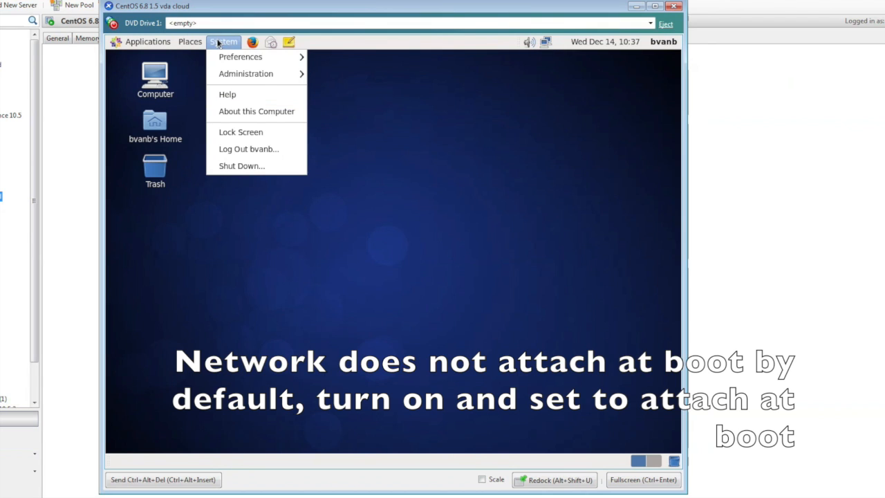
mouse_move(246, 59)
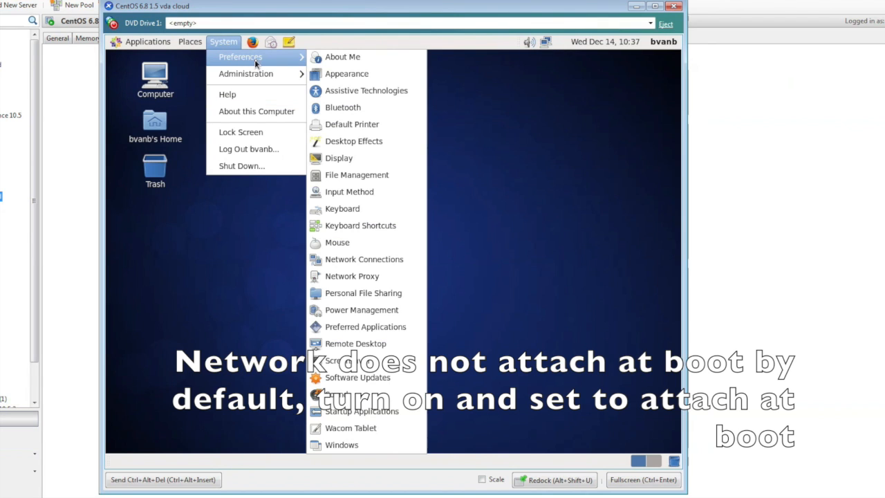
mouse_move(260, 76)
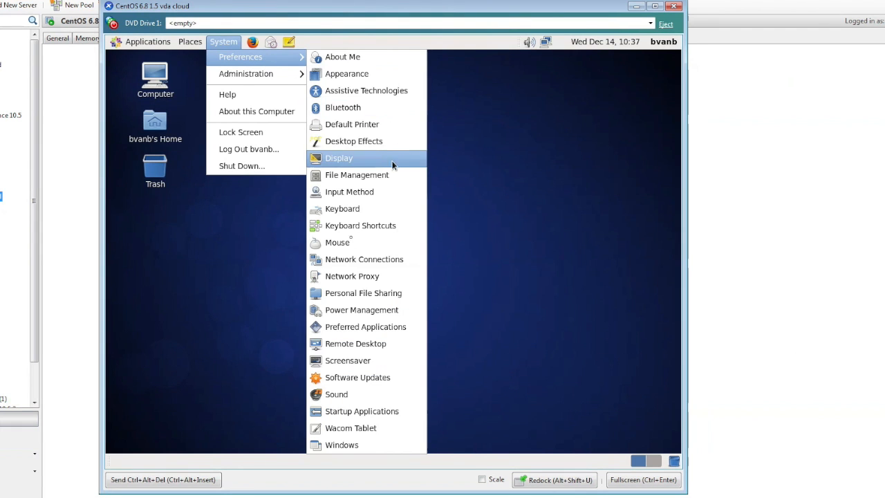
Step: Set System eth0 to connect automatically, applying the change with root authentication
click(350, 260)
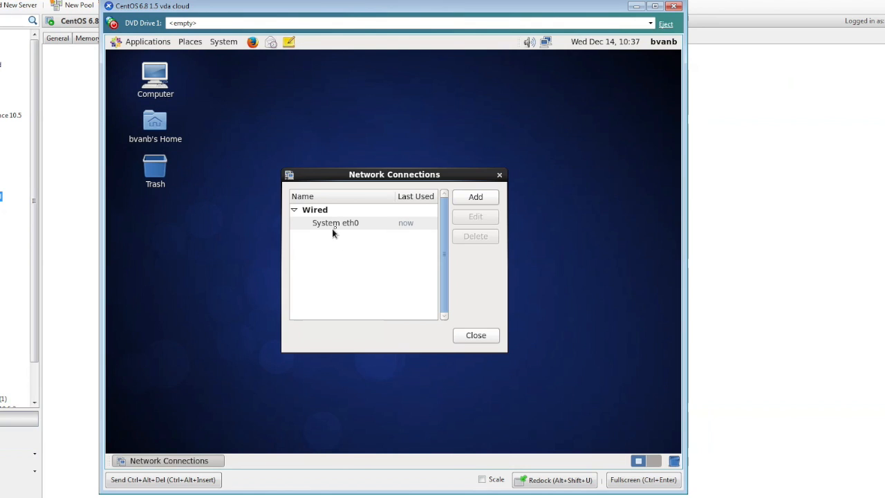
click(336, 226)
click(460, 220)
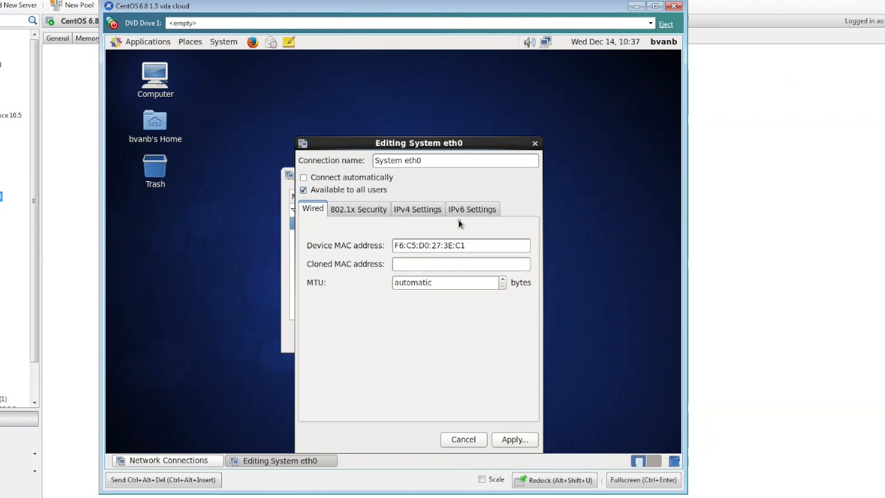
click(305, 179)
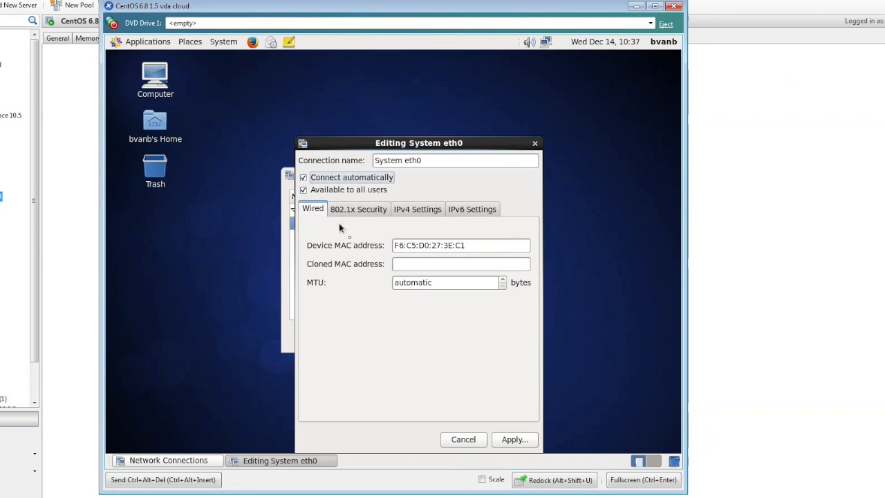
click(514, 440)
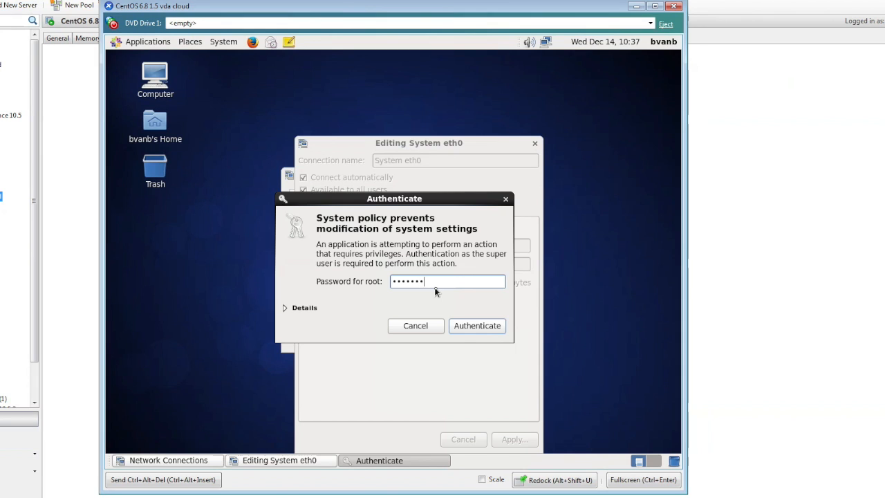
click(484, 331)
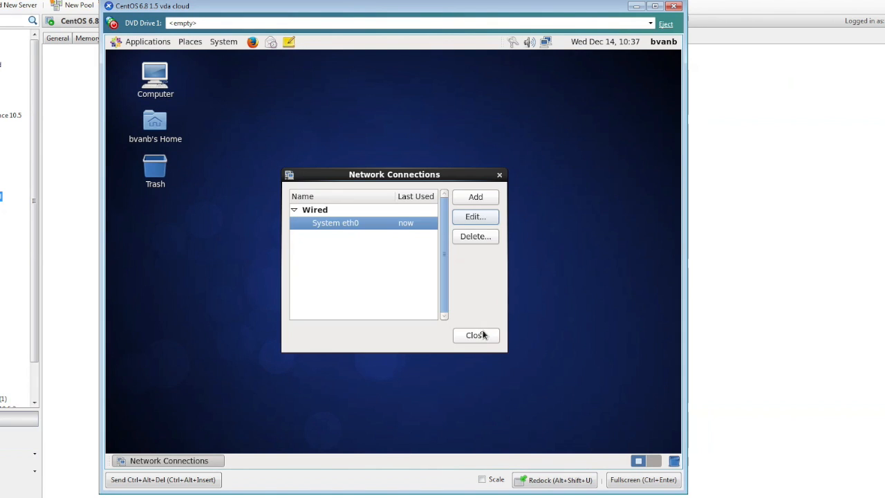
click(484, 336)
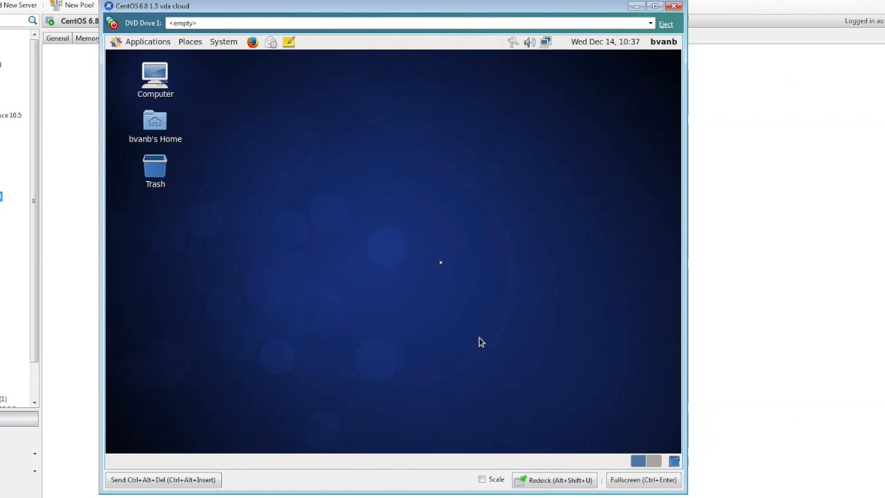
Step: Launch a Terminal from Applications > System Tools
click(145, 41)
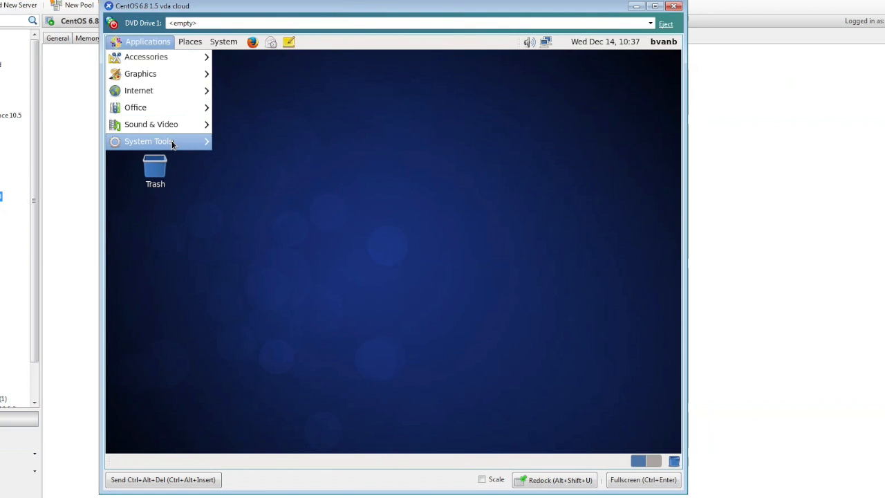
mouse_move(172, 143)
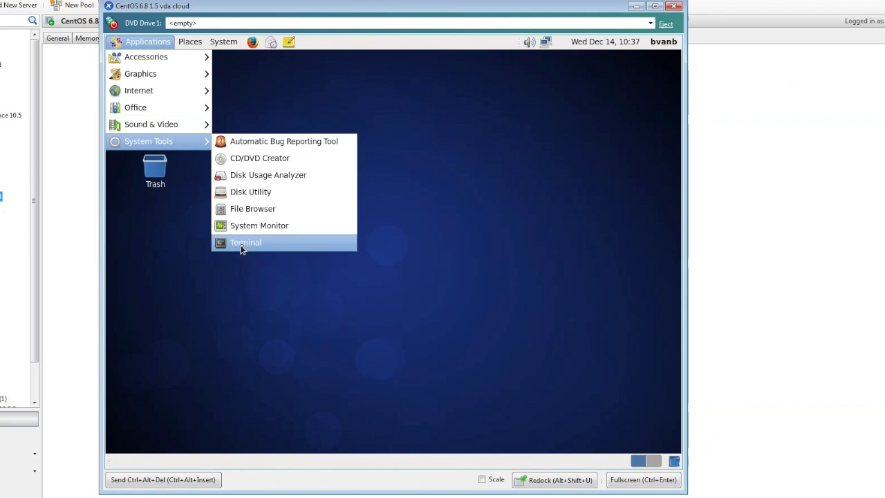
click(242, 243)
Step: Switch to root with su - and run yum update -y in a maximized terminal
text(su -)
key(Return)
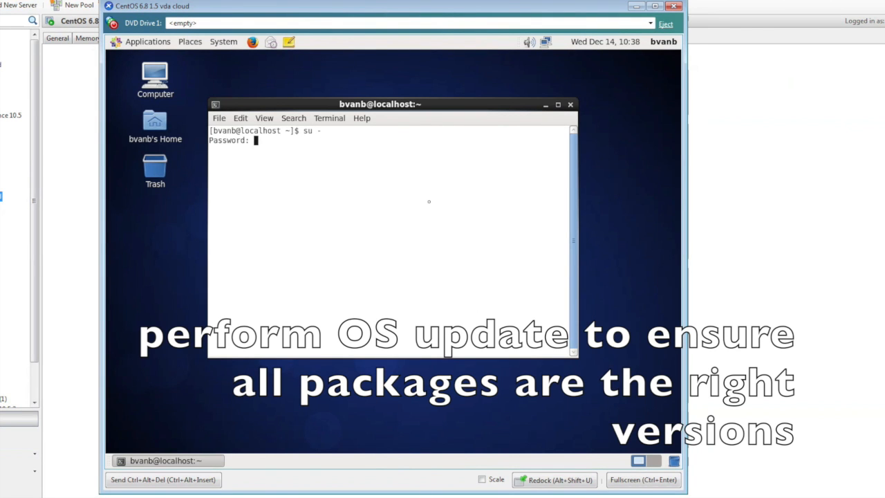
key(Return)
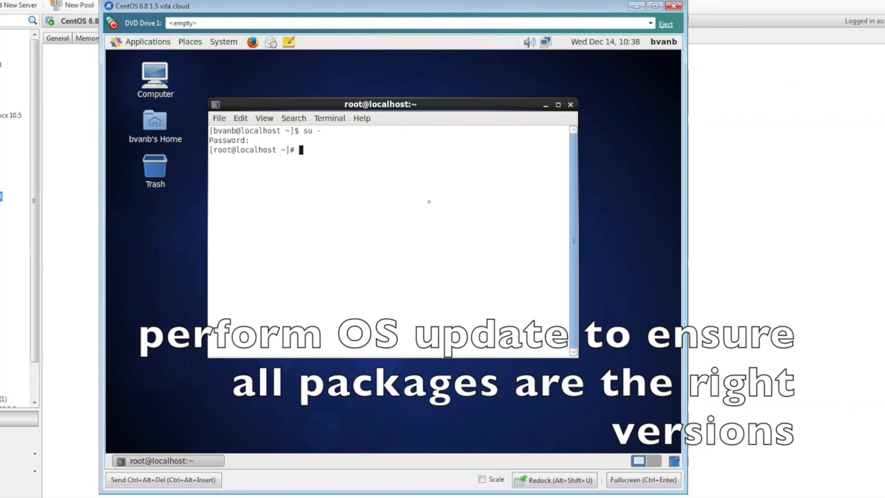
text(yum update -y)
key(Return)
click(557, 104)
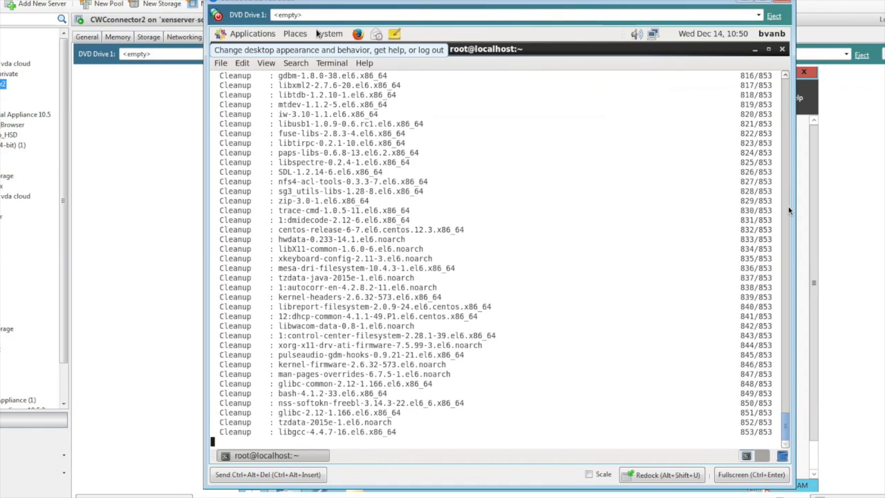
Step: Insert guest-tools.iso into the VM's DVD drive and restore the terminal window
click(760, 15)
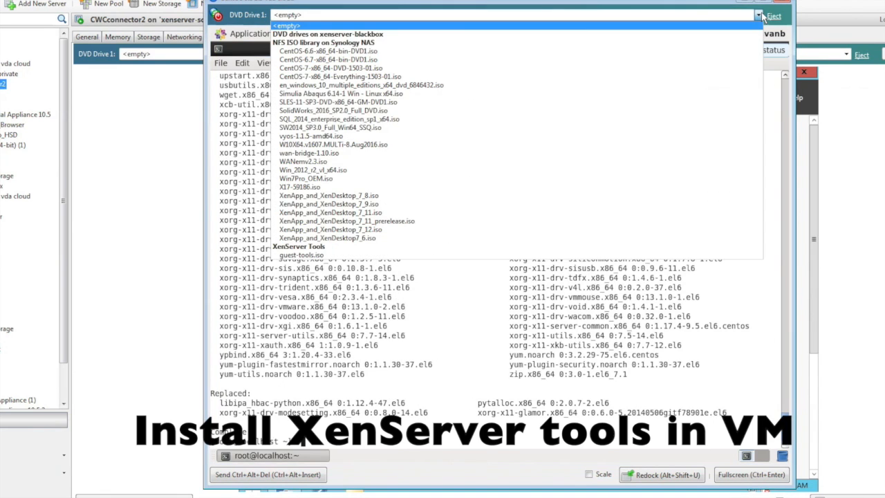
click(371, 257)
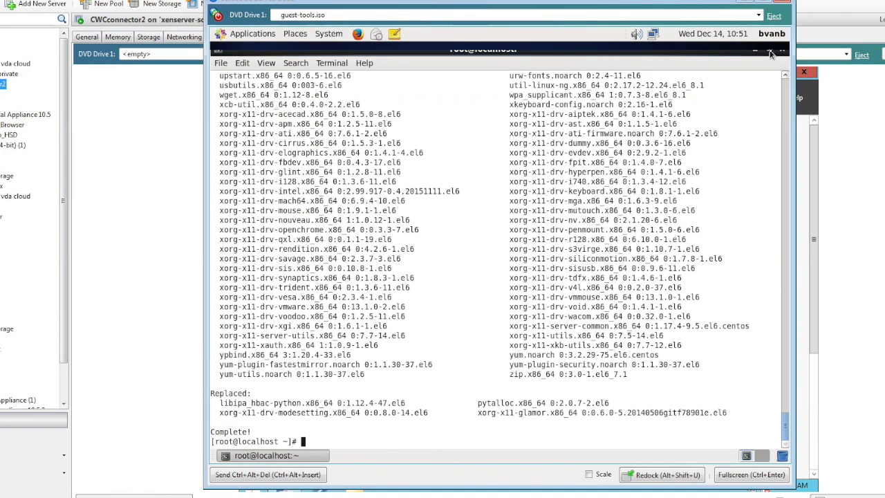
click(771, 51)
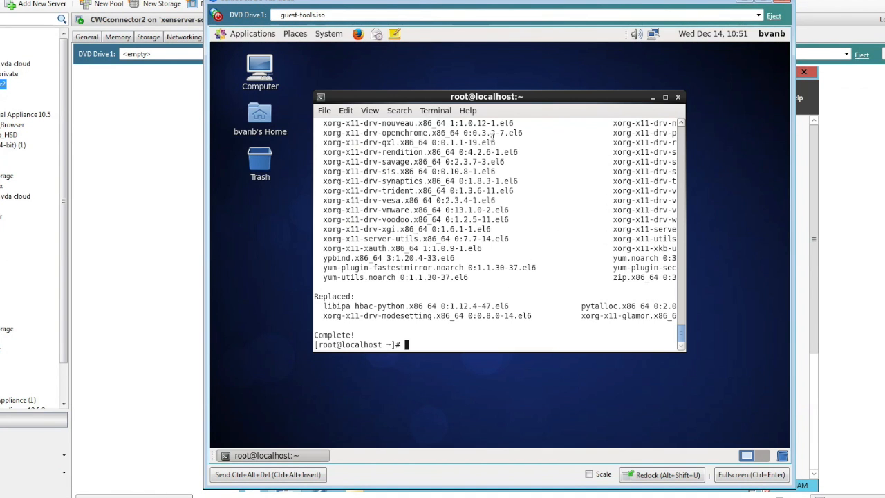
drag(547, 100, 572, 89)
Step: Navigate to /media/XenServer Tools/Linux and list its files
text(cd /)
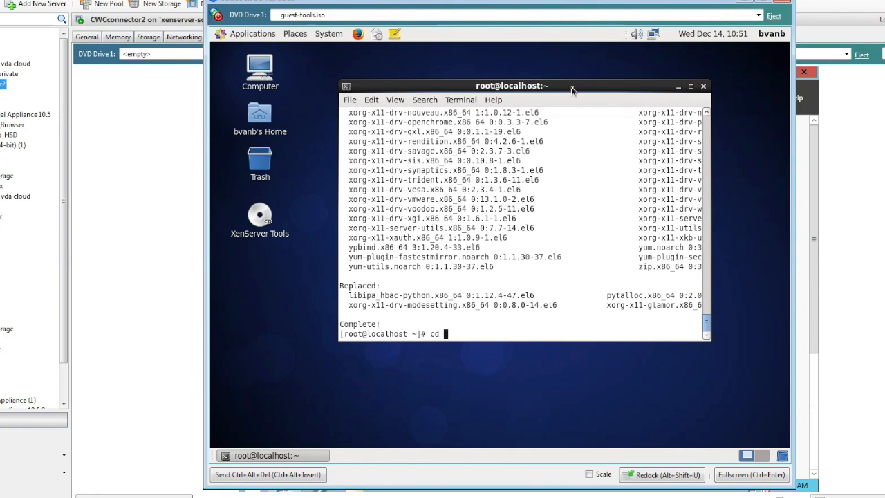
key(Return)
text(ls)
key(Return)
text(cd media)
key(Return)
text(cd Xe)
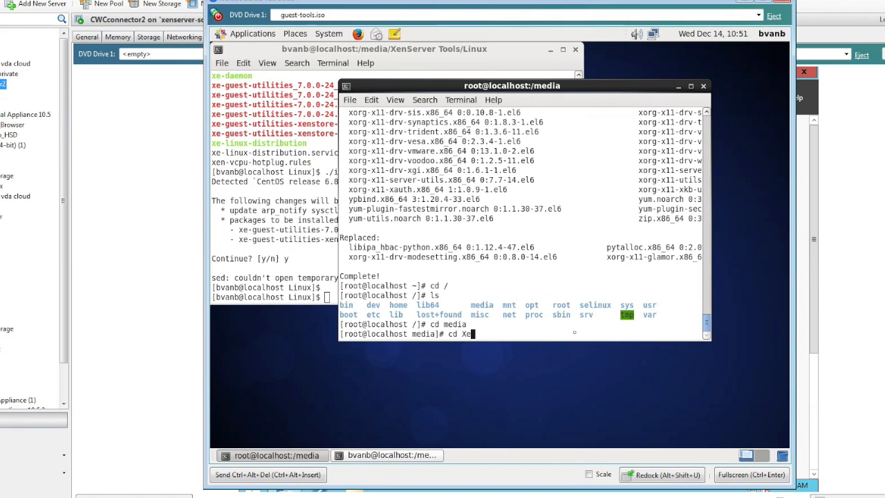
key(Tab)
key(Return)
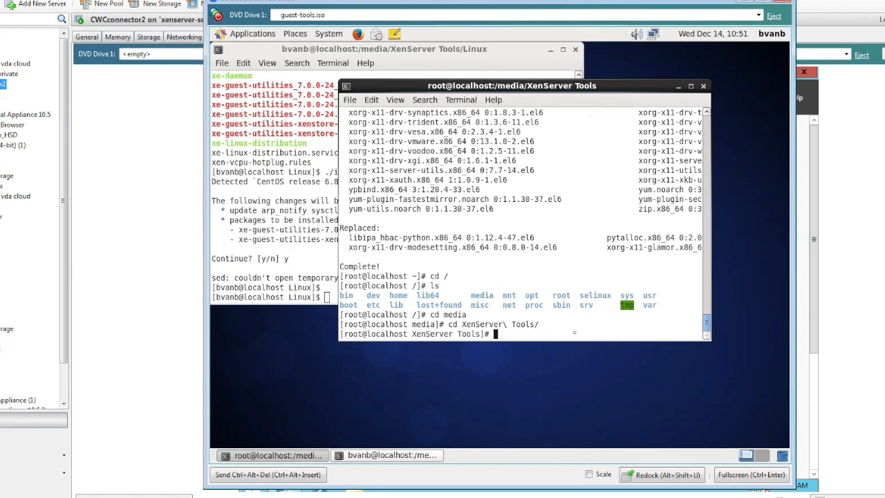
text(cd Li)
key(Tab)
key(Return)
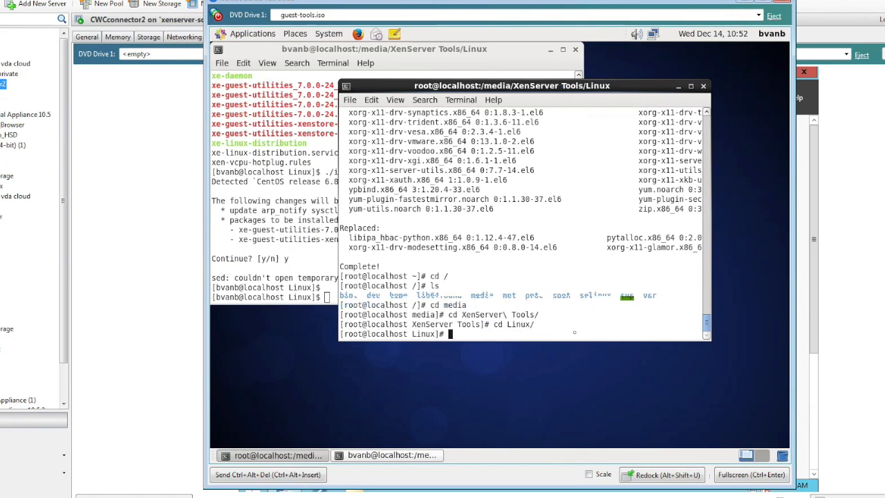
text(ls)
key(Return)
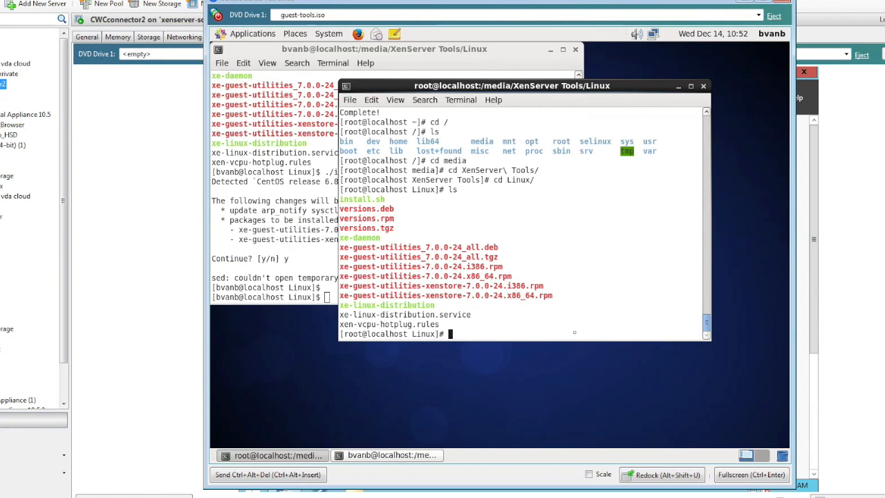
Step: Run ./install.sh, confirm with y, then reboot the VM
text(./instal)
key(Return)
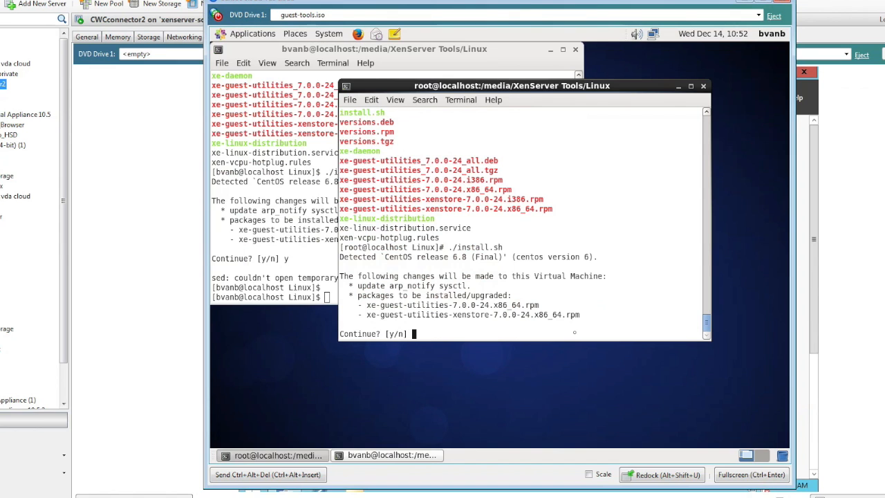
text(y)
key(Return)
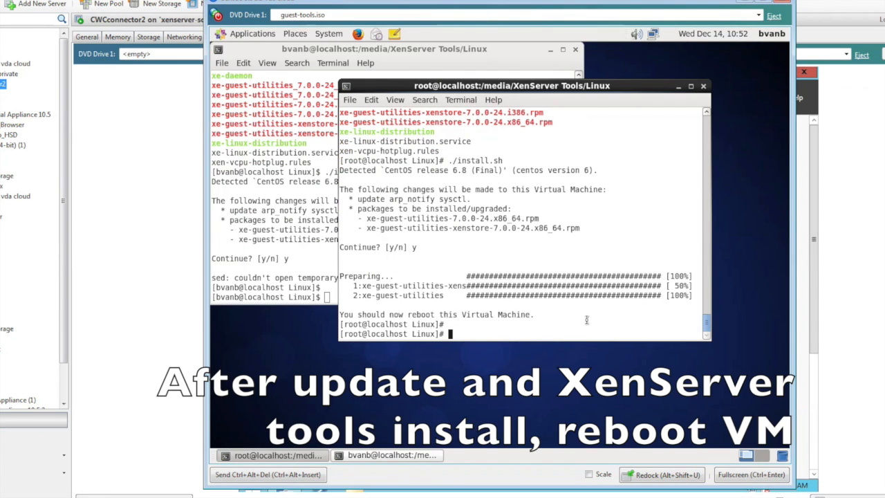
text(reboot)
key(Return)
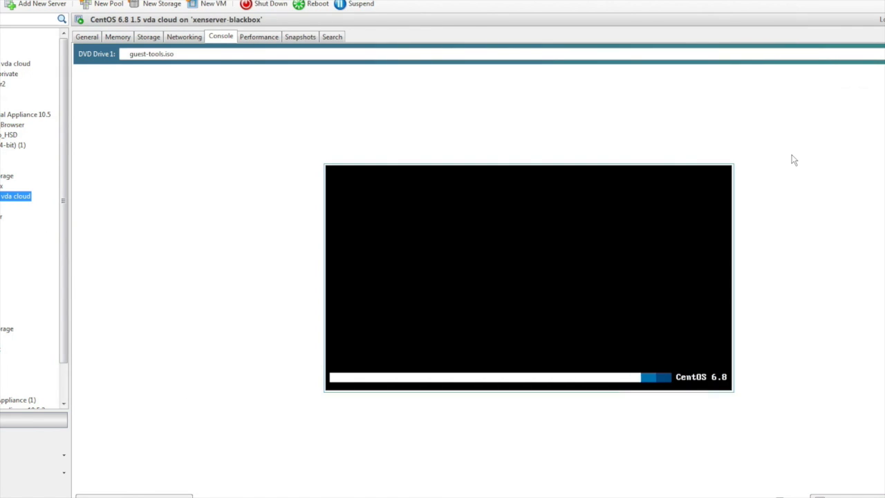
Step: Sign in to the rebooted CentOS VM as the regular user with their password
click(559, 282)
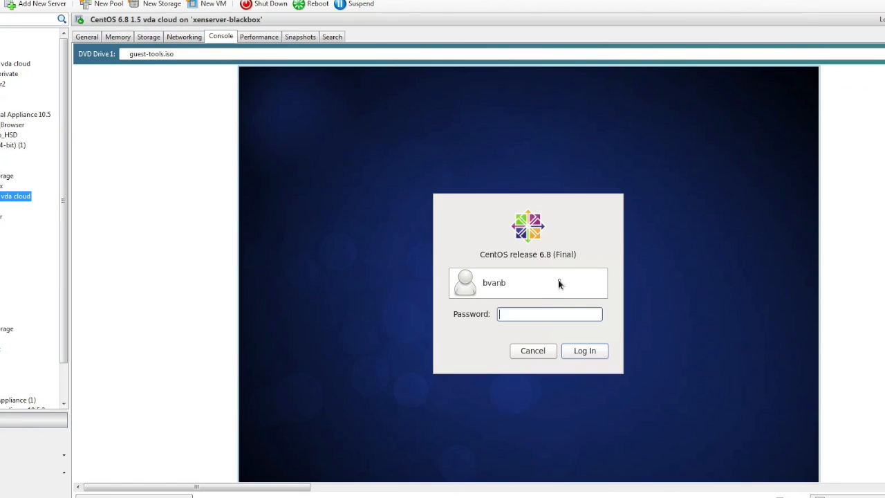
text(••••••••)
key(Return)
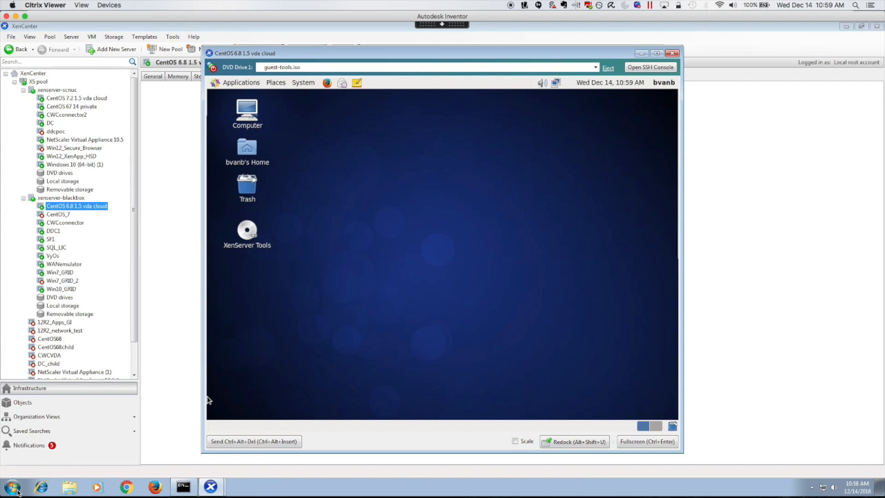
Step: Launch WinSCP and connect over SFTP to 192.168.2.104 as root
click(13, 491)
text(winscp)
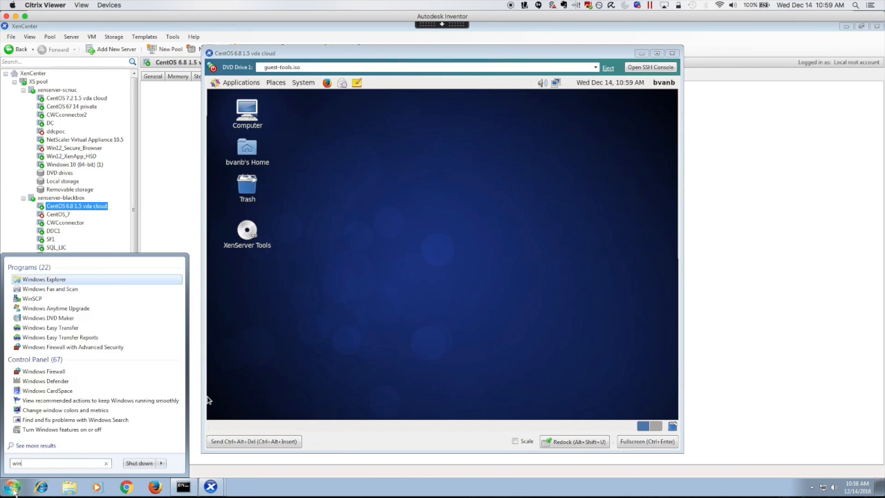
key(Return)
text(192.16)
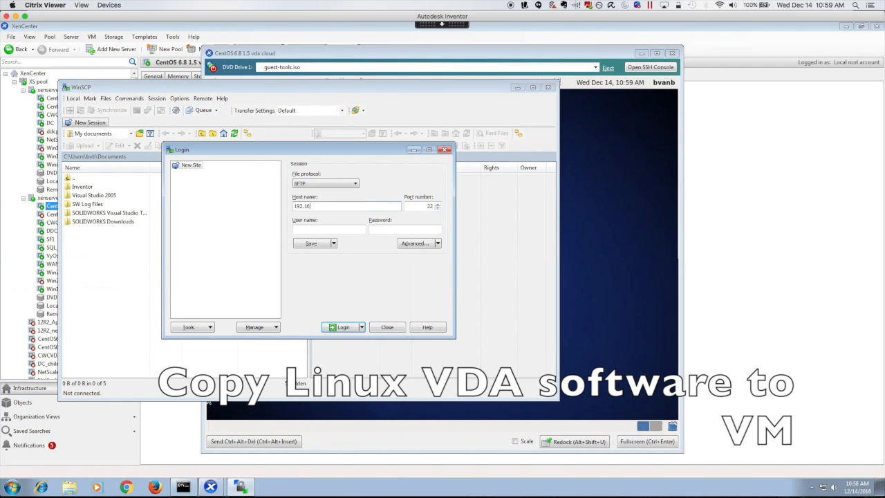
key(Tab)
key(Tab)
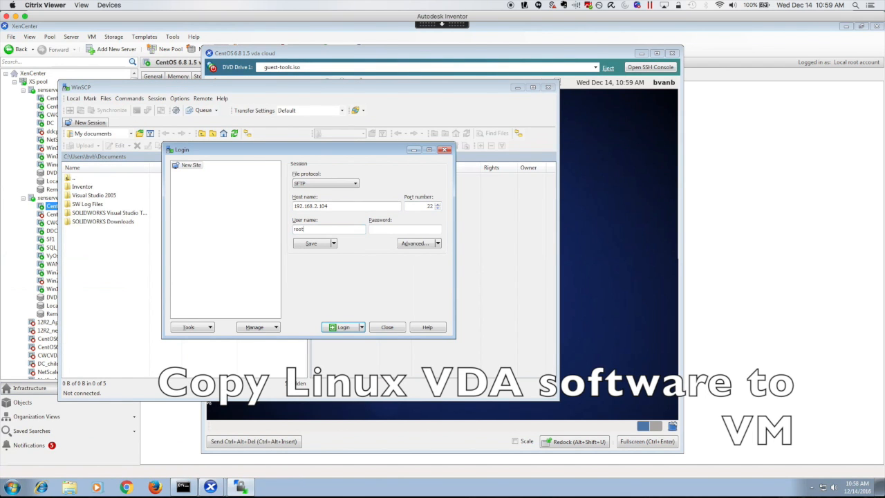
key(Return)
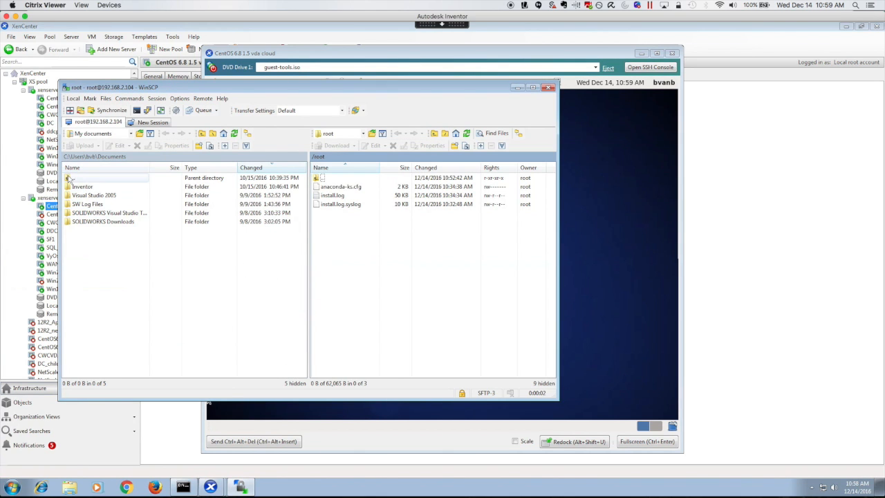
Step: Copy the XenDesktopVDA rpm from local Downloads to the VM user's Desktop, then close WinSCP
double_click(75, 178)
double_click(87, 187)
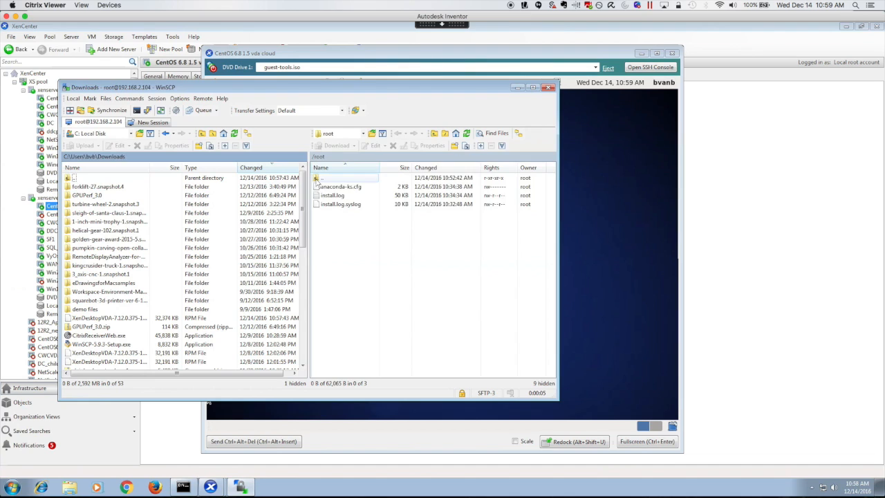
double_click(318, 179)
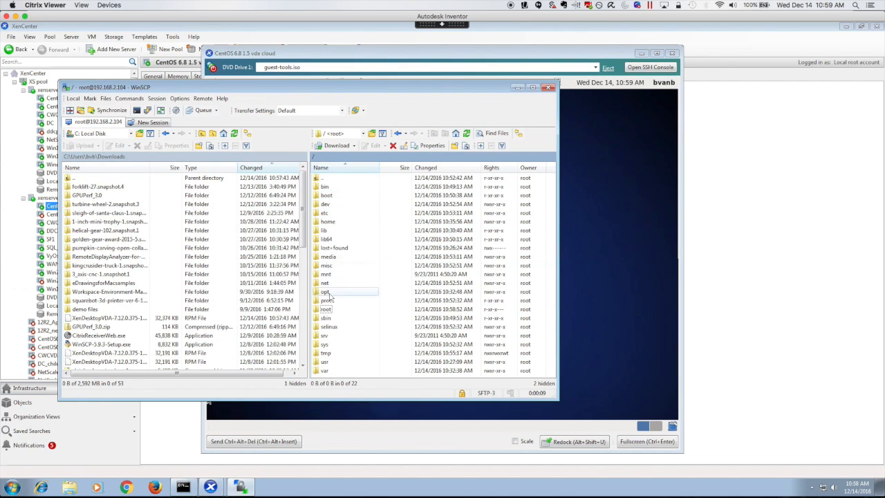
double_click(329, 221)
click(329, 188)
double_click(330, 188)
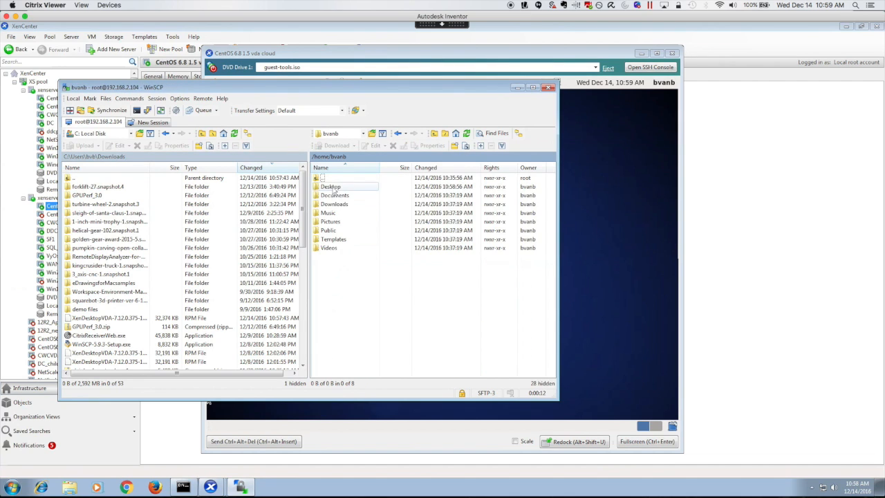
double_click(330, 186)
drag(123, 318, 376, 272)
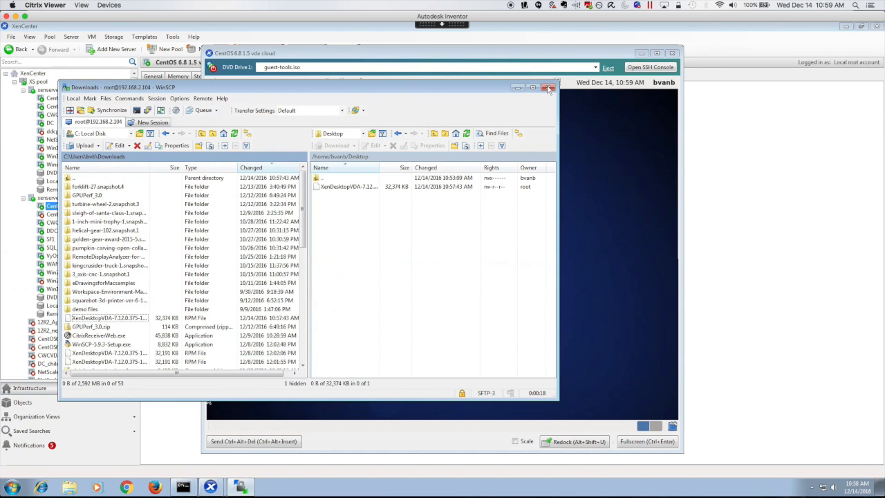
click(548, 87)
Step: Confirm closing WinSCP and launch a Terminal from the VM's Applications menu
click(308, 263)
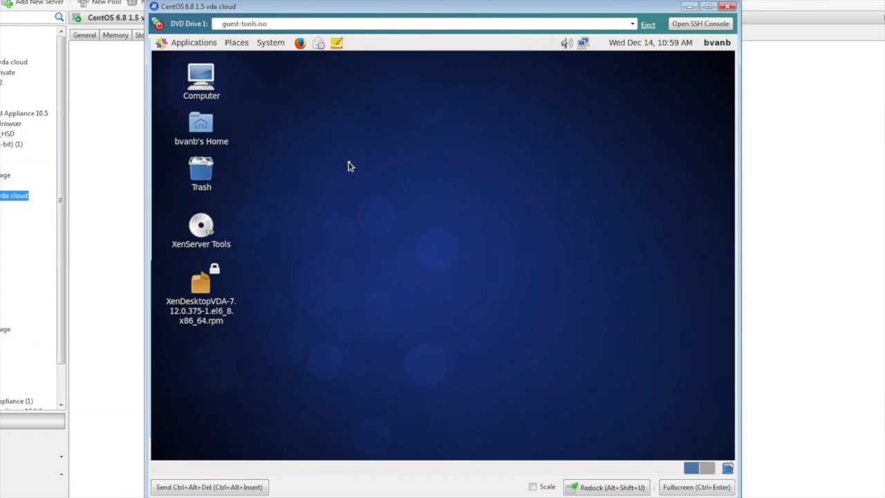
click(192, 45)
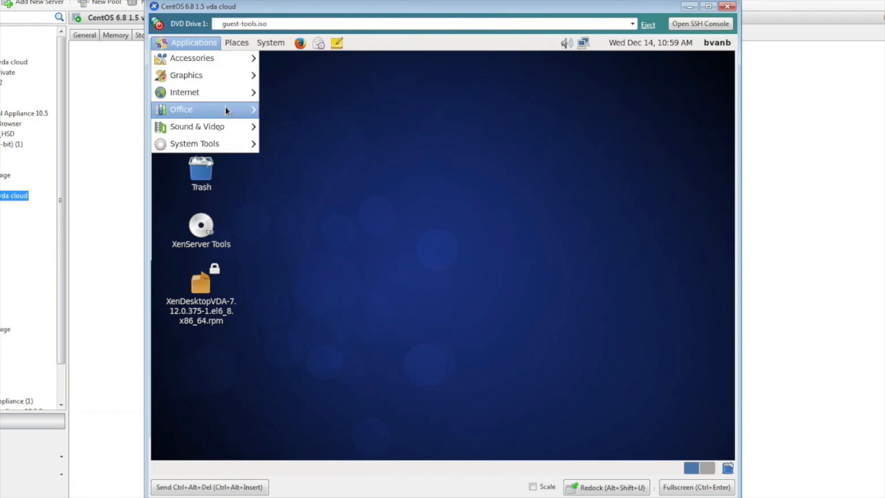
mouse_move(225, 141)
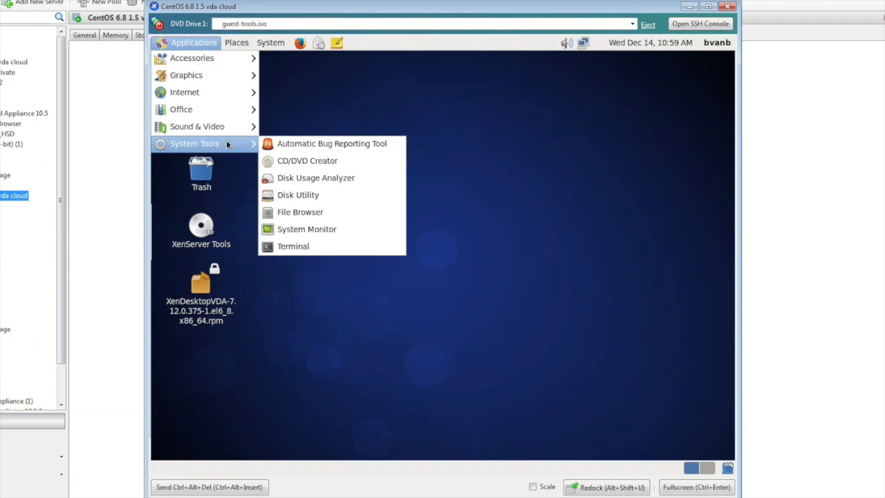
click(307, 247)
Step: Become root with su -, change into the user's Desktop folder and list its files
text(su)
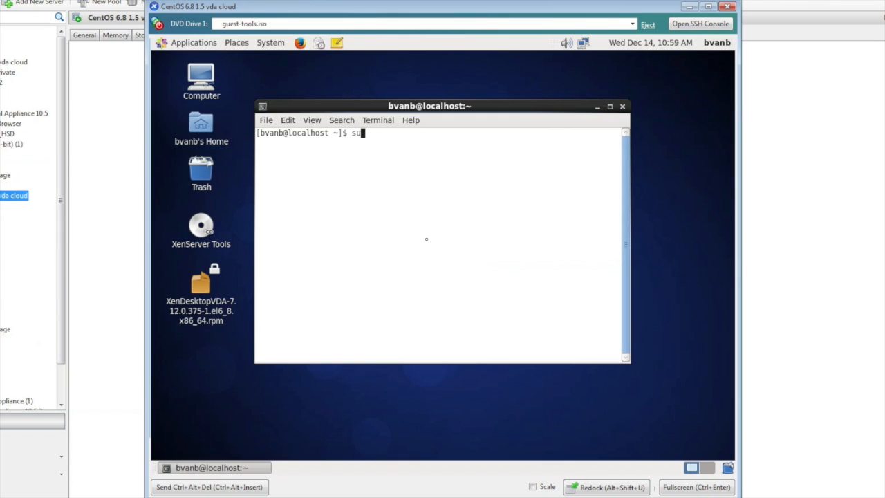
text( -)
key(Return)
key(Return)
text(cd /)
key(Return)
text(cd ho)
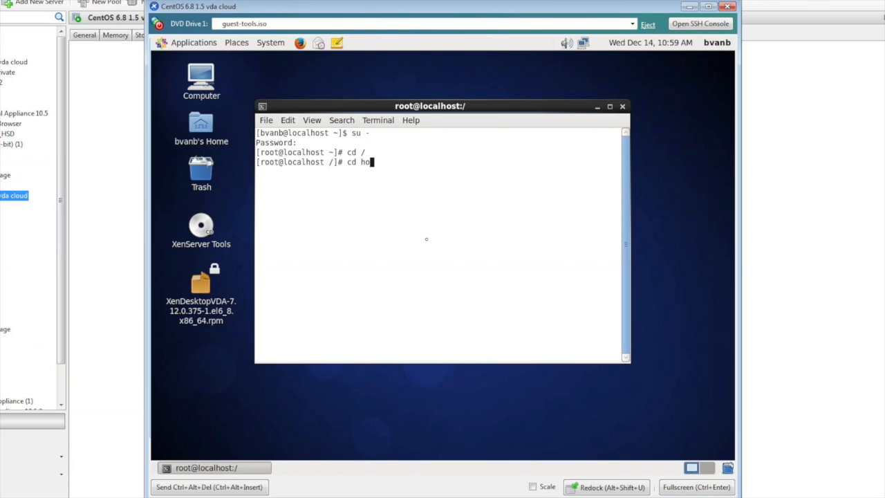
text(me.bvanb/Desktop)
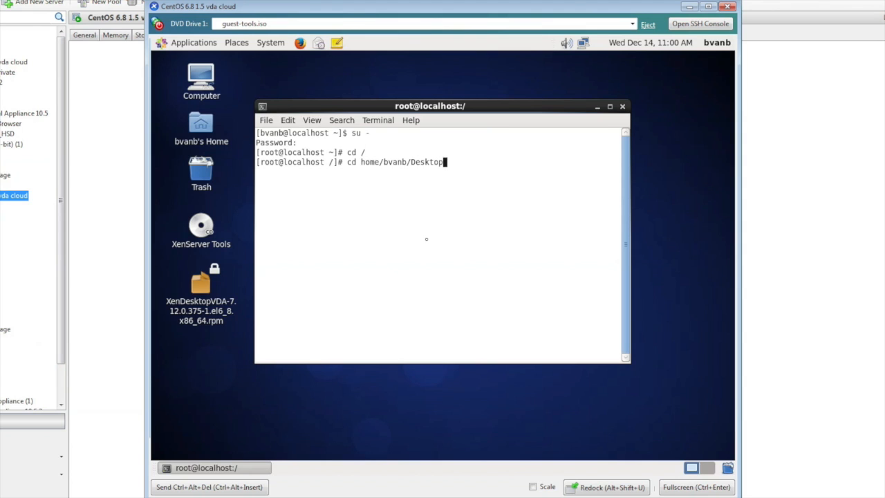
key(Return)
text(ls)
key(Return)
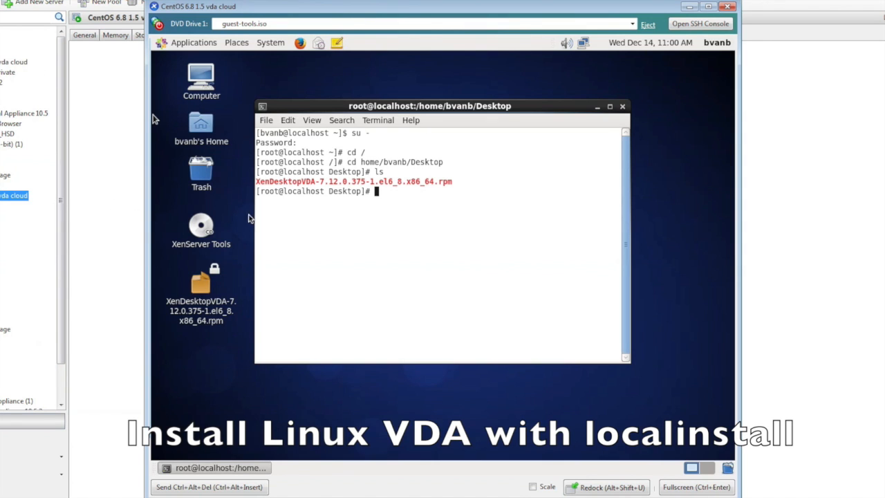
Step: Install the XenDesktopVDA 7.12 rpm with yum -y localinstall, with the terminal maximized
text(yum -y localinstall Xen)
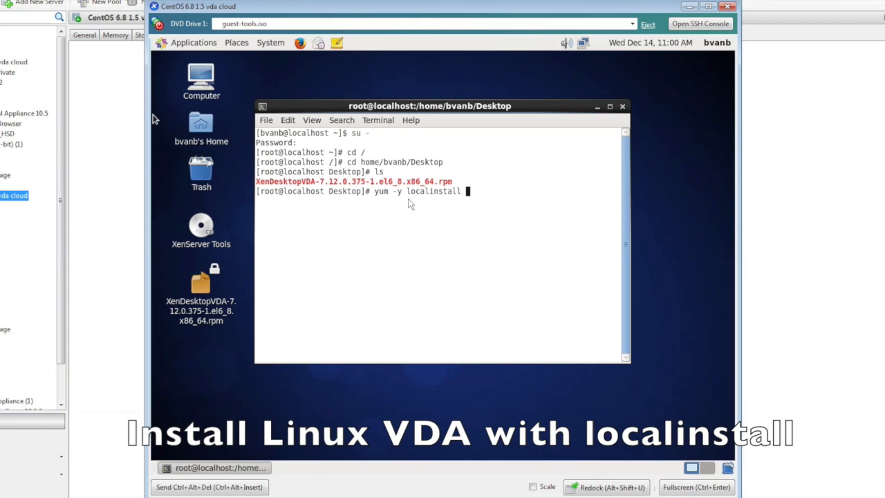
key(Tab)
key(Return)
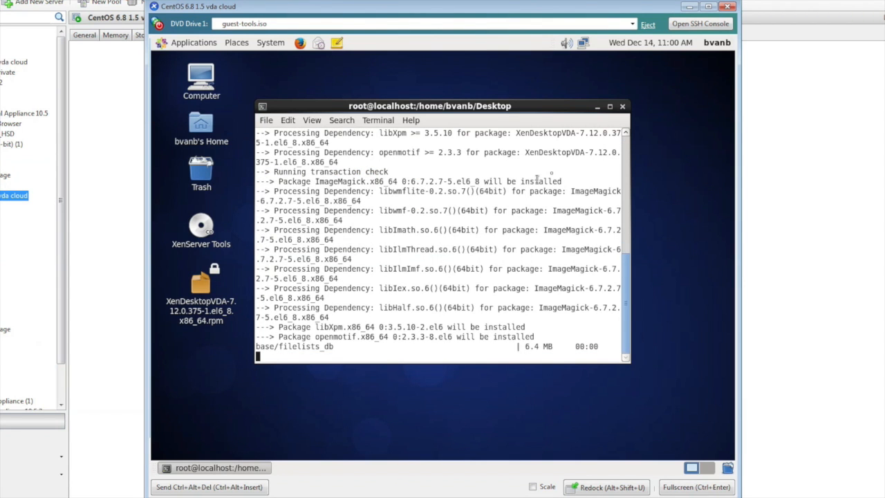
click(609, 106)
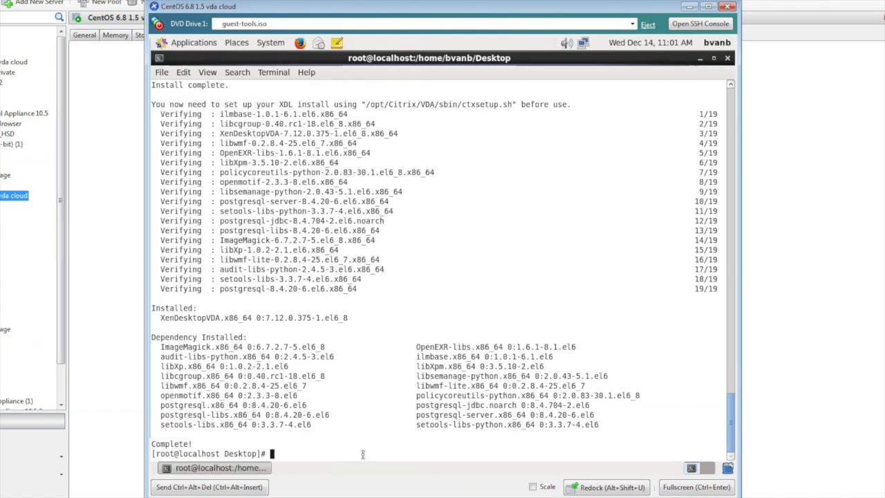
Step: Run sudo /opt/Citrix/VDA/sbin/ctxinstall.sh to start the Linux VDA easy install
text(sudo /opt)
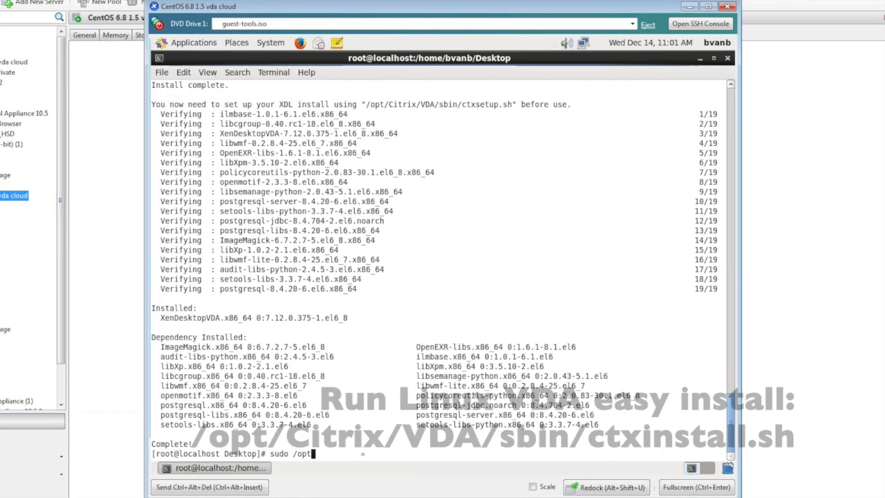
text(/Citrix/VDA)
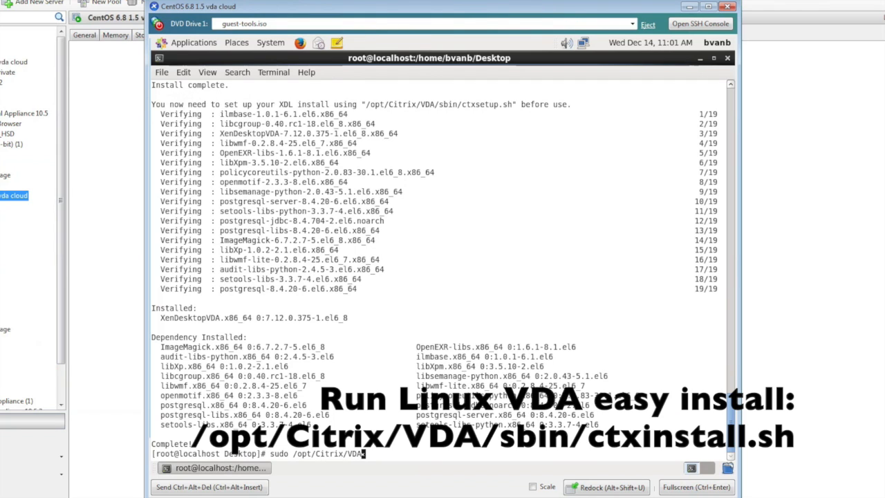
text(/)
text(sbin/ctxinstall.sh)
key(Return)
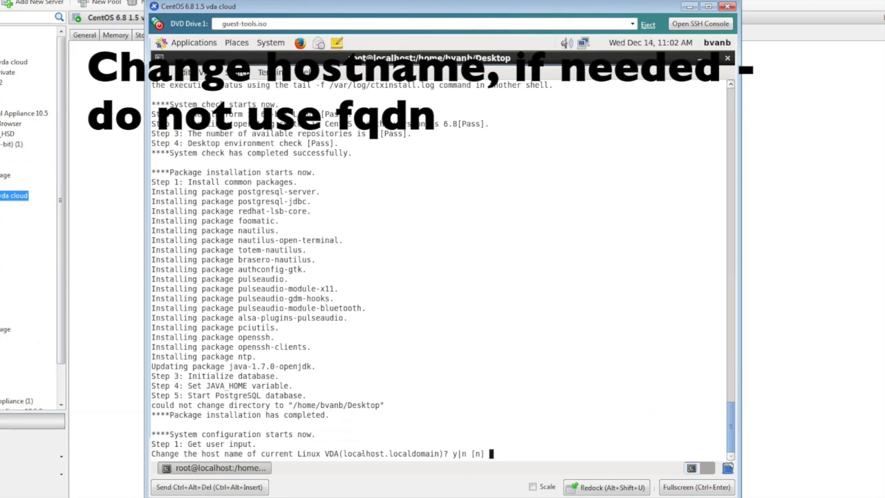
Step: Change the host name to centos6815 and decline DNS configuration
text(y)
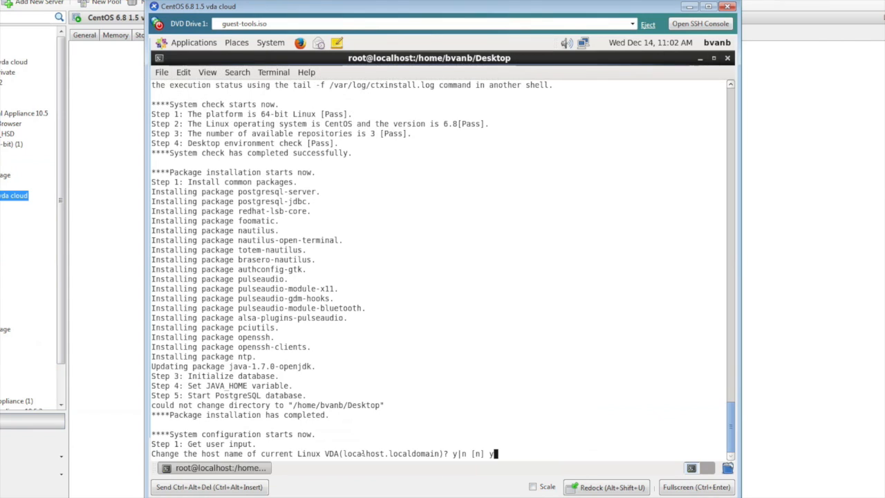
key(Return)
text(cent)
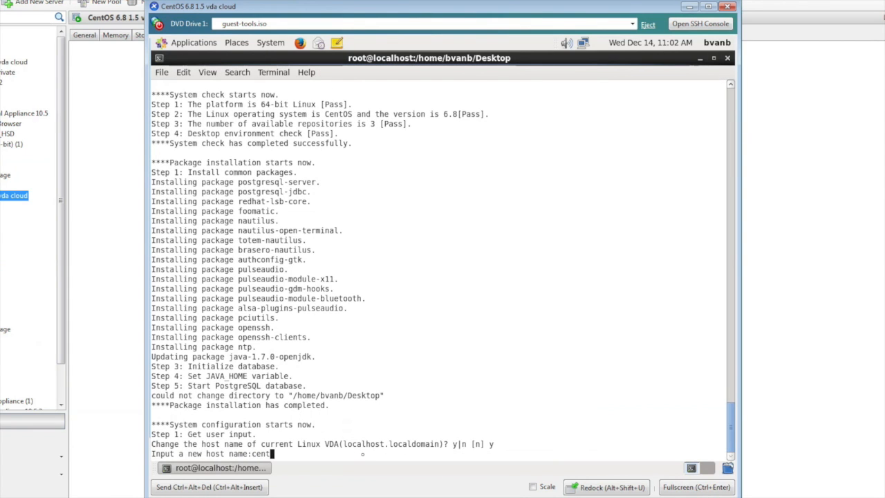
text(os6815)
key(Return)
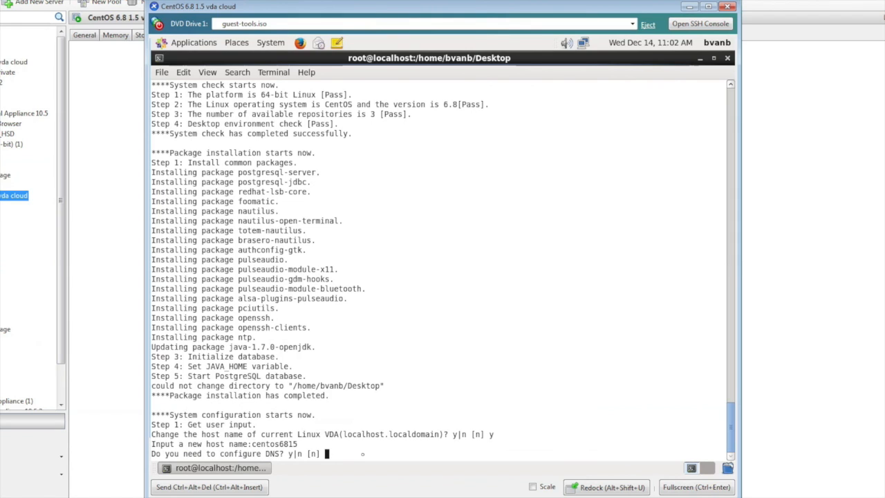
text(n)
key(Return)
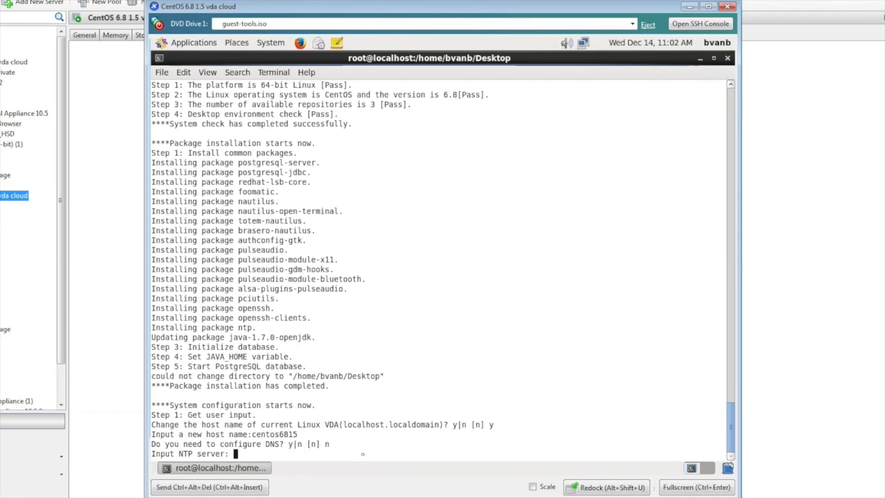
Step: Enter NTP server 192.168.2.2, domain bvb, realm BVB.LAB and controller dc.bvb.lab
text(192.168.2.2)
key(Return)
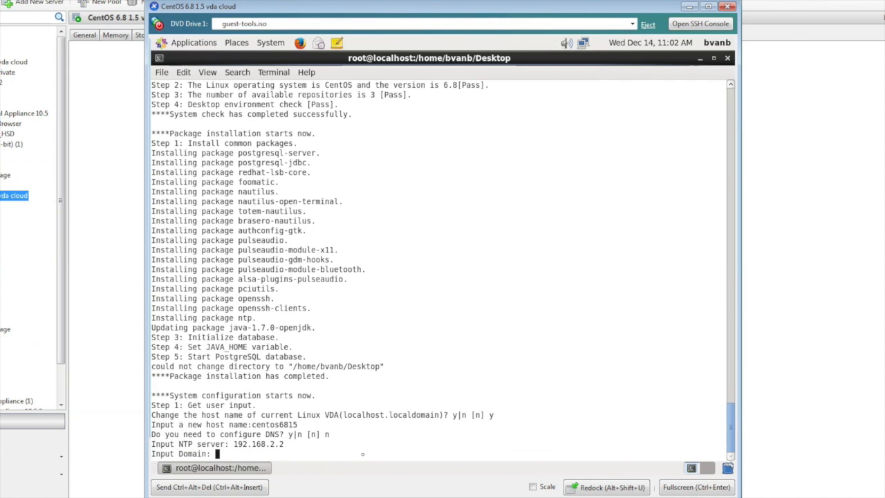
text(bvb)
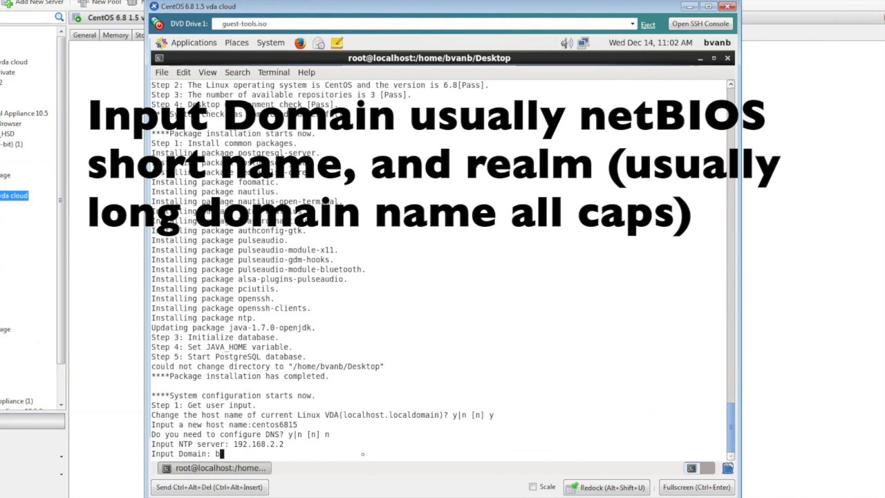
key(Return)
text(BVB.LAB)
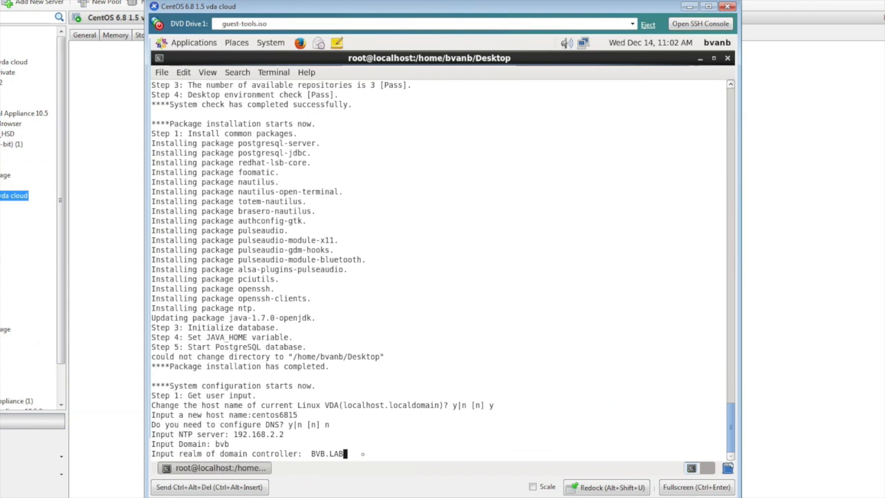
key(Return)
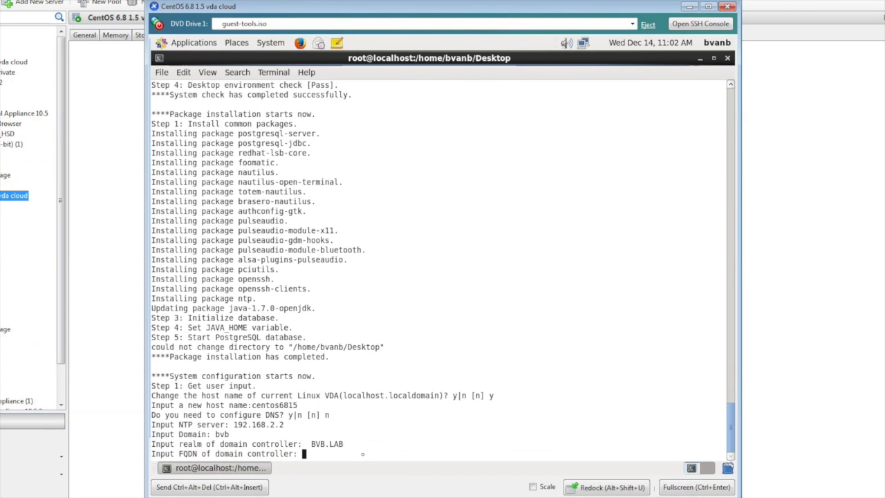
text(dc.bvb.lab)
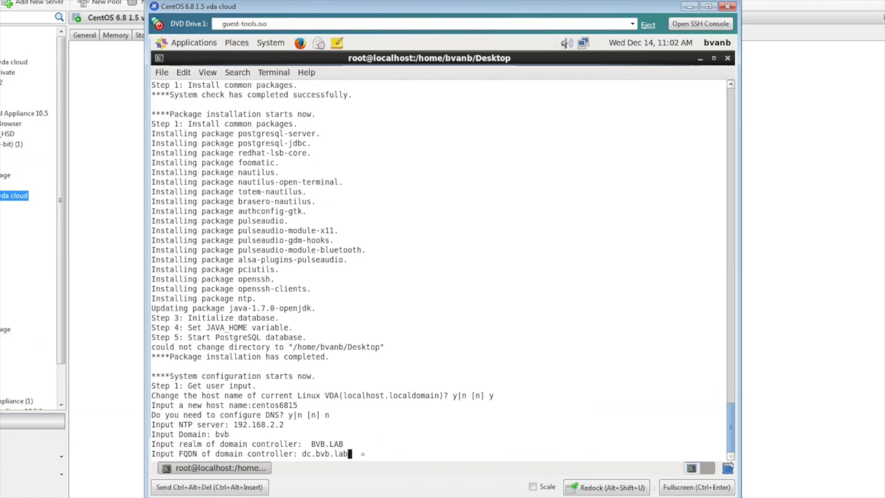
key(Return)
Step: Choose Winbind integration (option 1) and domain user bvb
text(1)
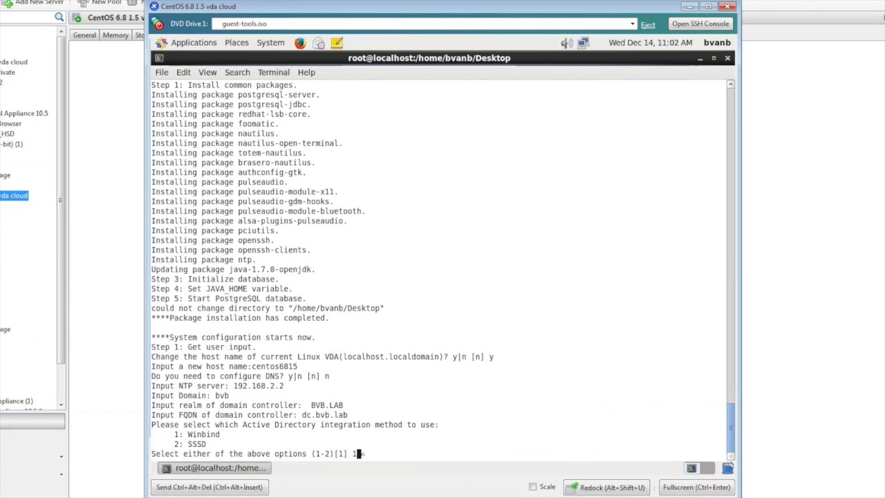
key(Return)
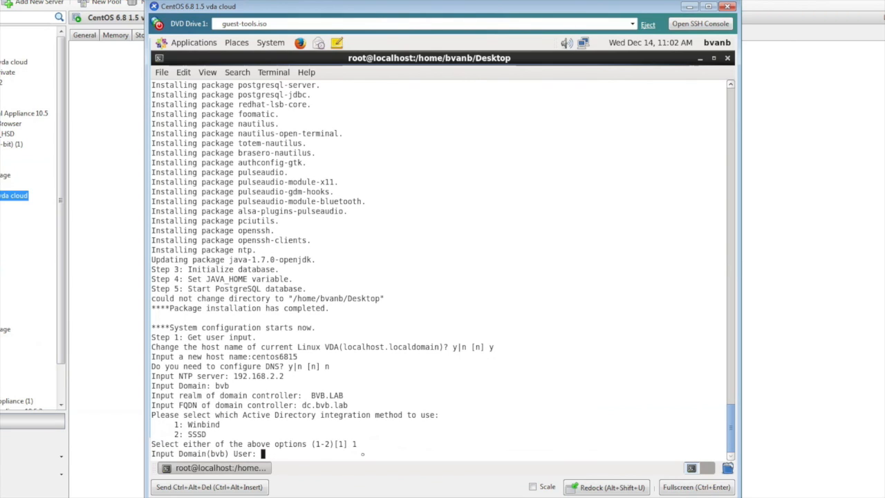
text(bvb)
key(Return)
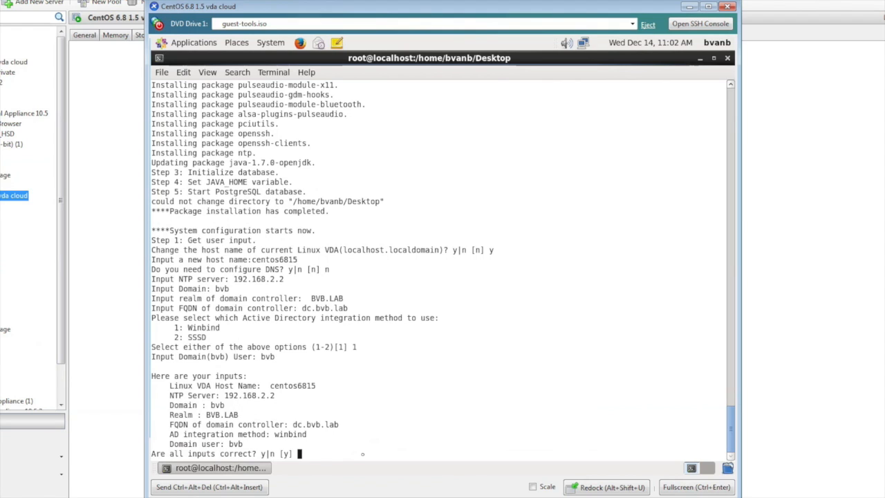
Step: Confirm the setup inputs and submit the domain user's password to join bvb.lab
text(y)
key(Return)
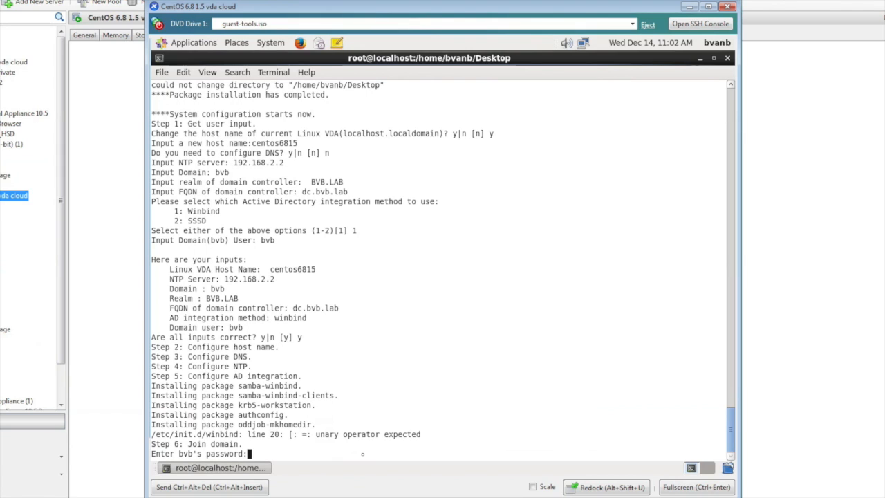
key(Return)
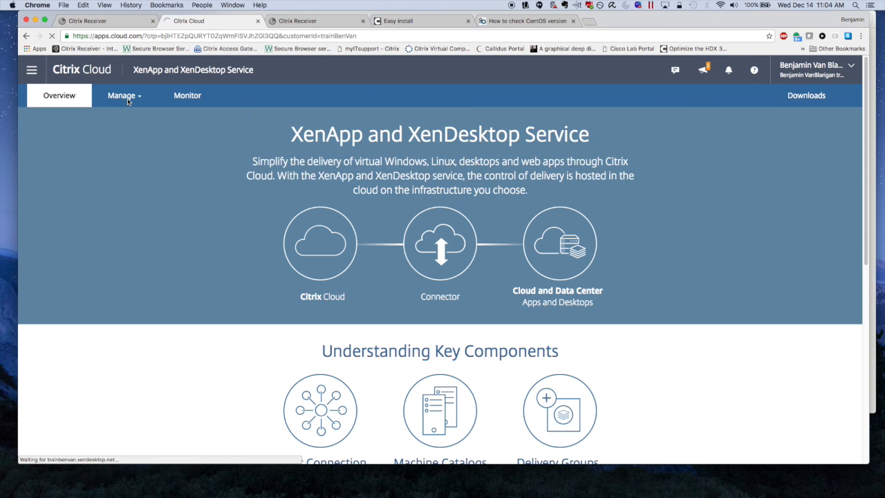
Step: Open Studio through Manage > Service Delivery and show the Machine Catalogs list
click(123, 95)
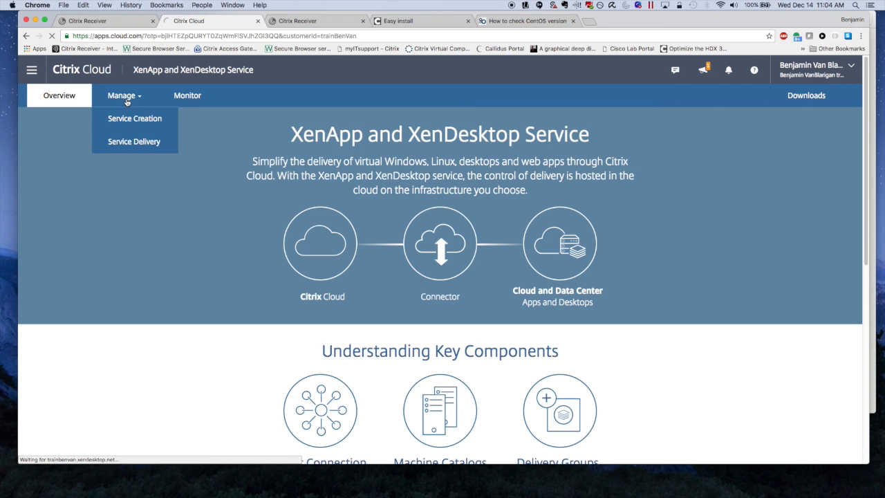
click(164, 119)
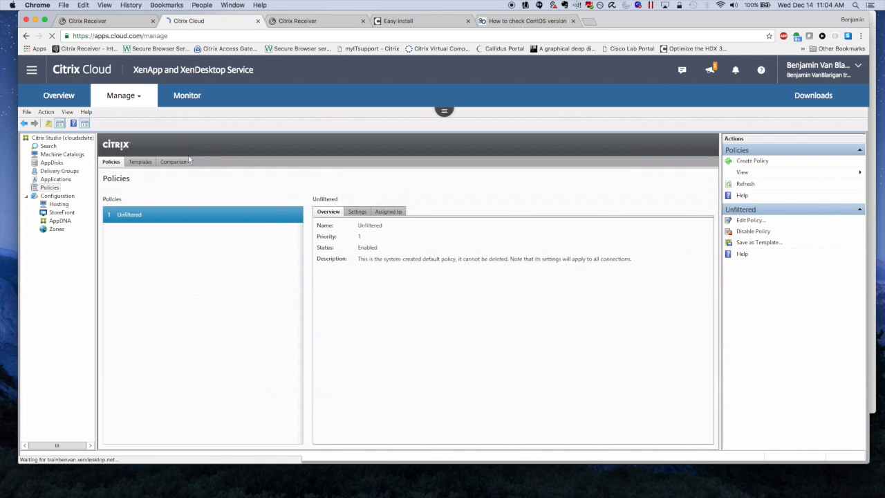
click(51, 155)
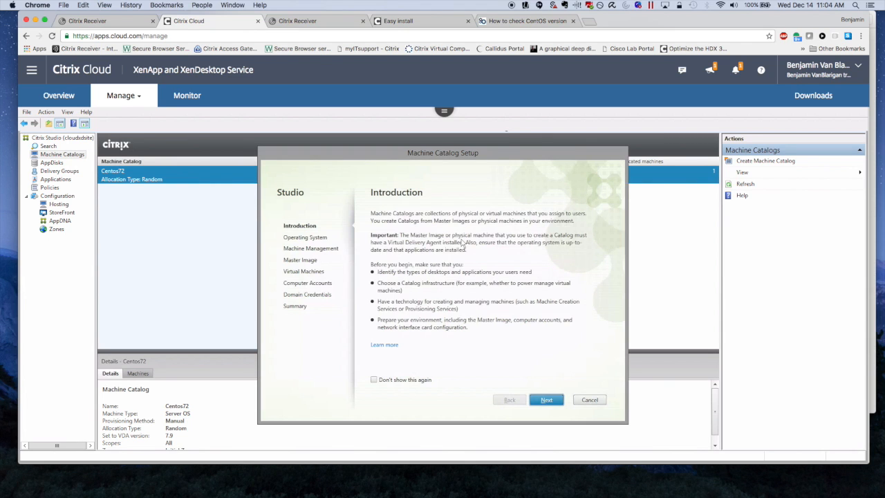
Step: Choose a Server OS catalog with machines that are not power managed
click(546, 400)
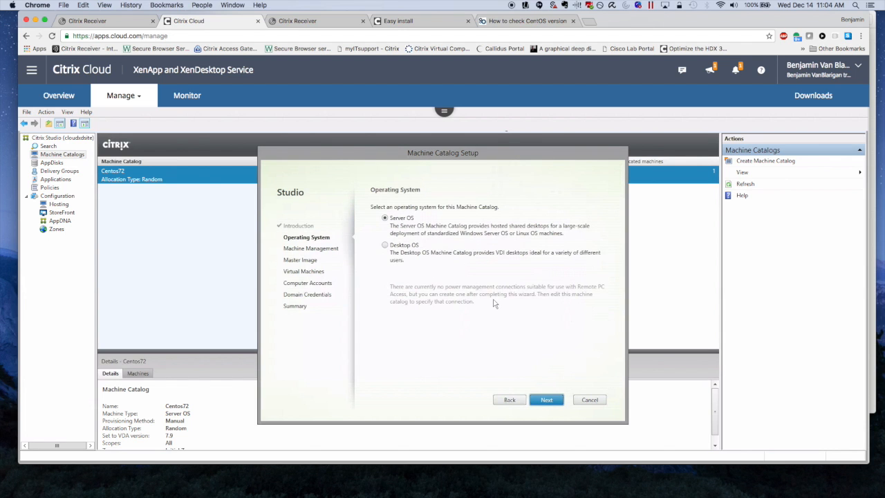
click(547, 399)
click(383, 230)
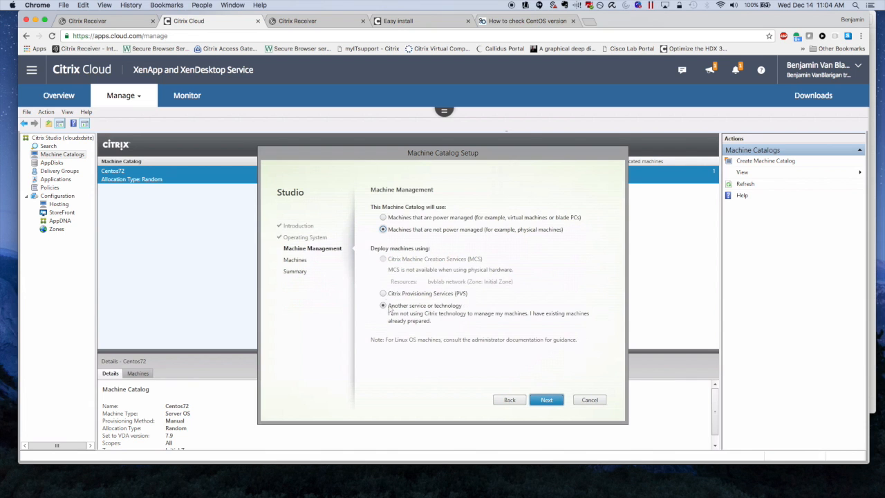
click(546, 400)
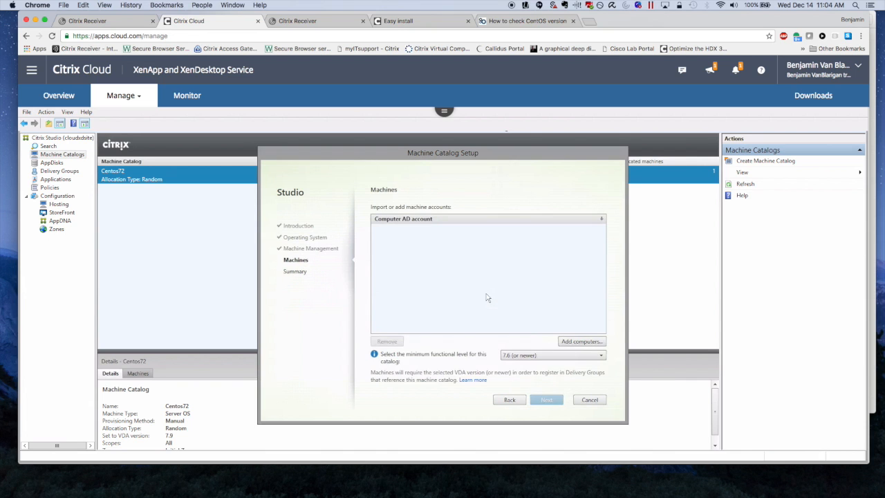
Step: Add the computer centos6815 and set the minimum functional level to 7.9
click(577, 341)
text(c)
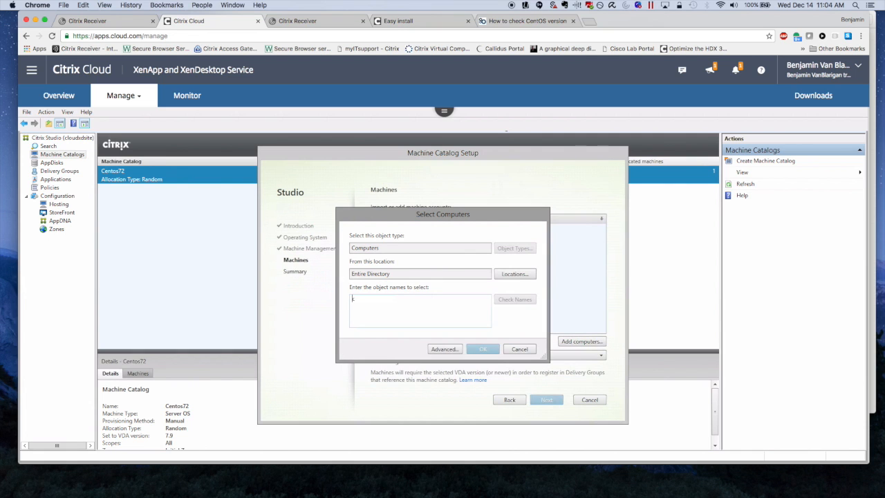
text(entos6815)
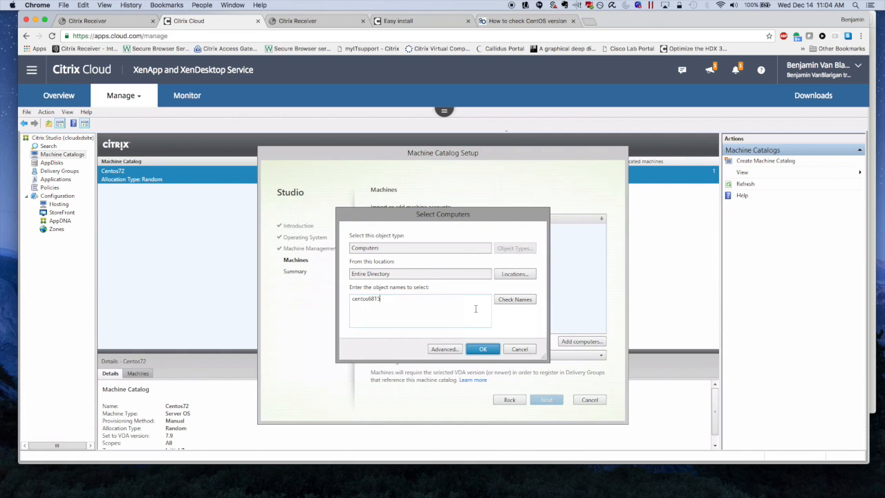
click(515, 299)
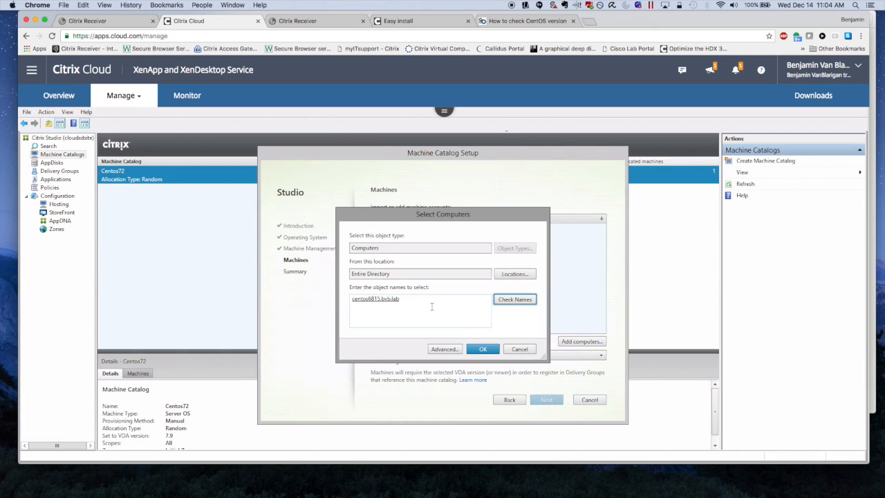
click(483, 350)
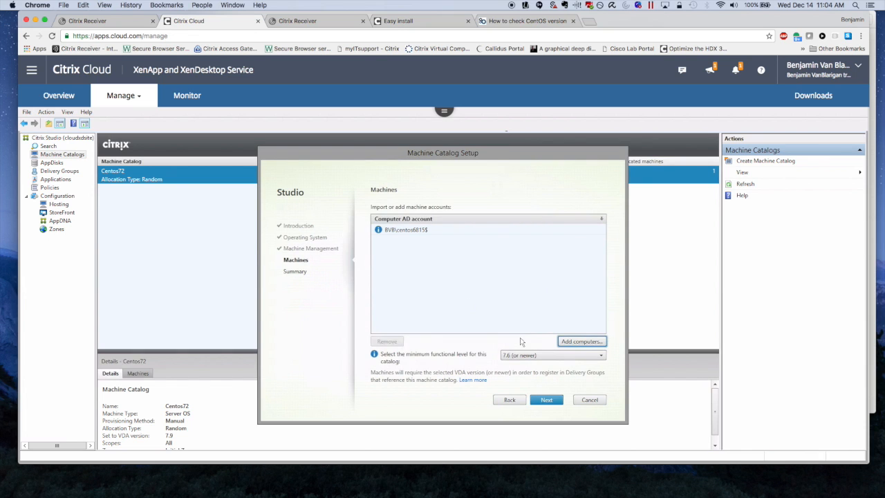
click(538, 356)
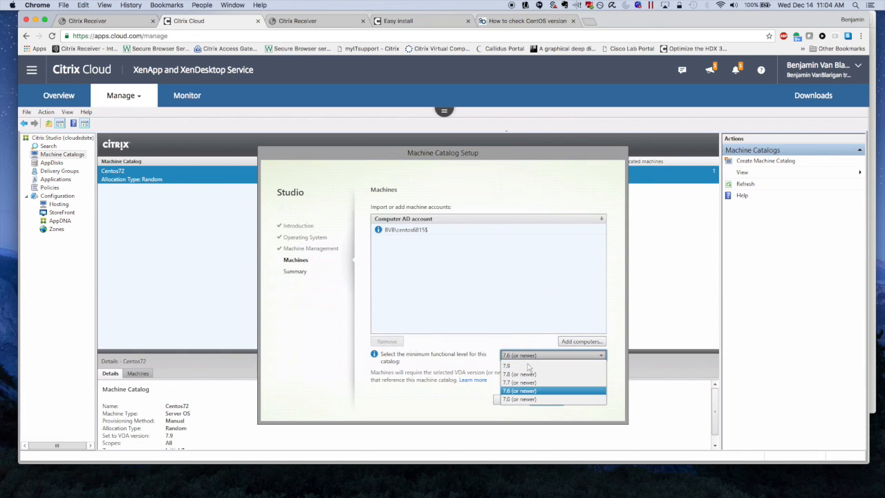
click(530, 366)
click(547, 400)
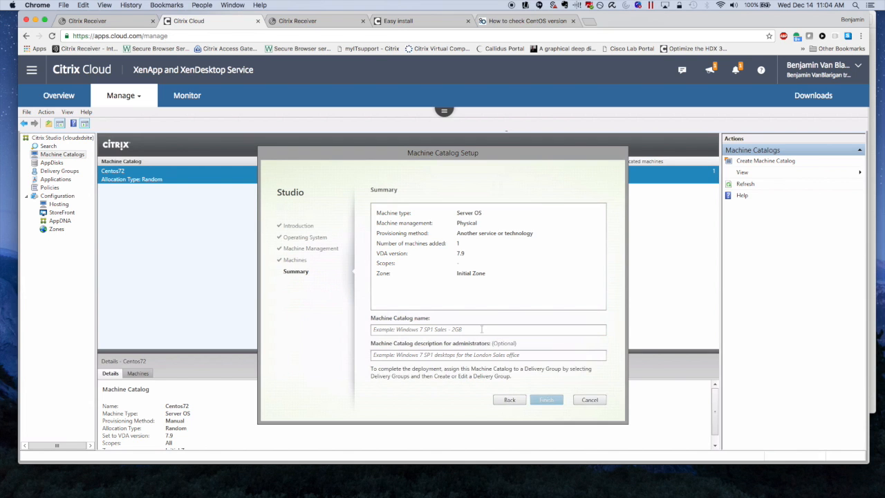
Step: Name the catalog 'Centos 68 15', reuse the name as its description, and finish
click(481, 330)
text(Centos ^)
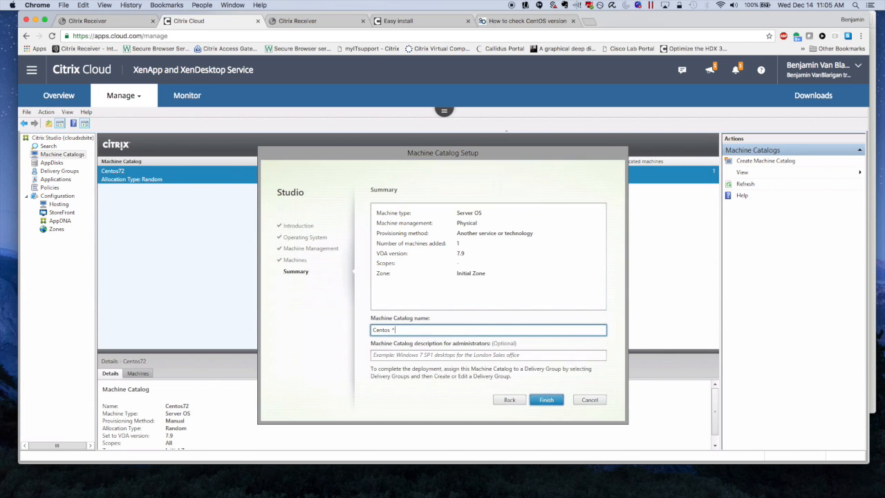
text(60 15)
key(Left)
key(Left)
key(Left)
key(Left)
key(Left)
key(BackSpace)
drag(415, 330, 335, 330)
key(super+c)
click(407, 355)
key(super+v)
click(542, 401)
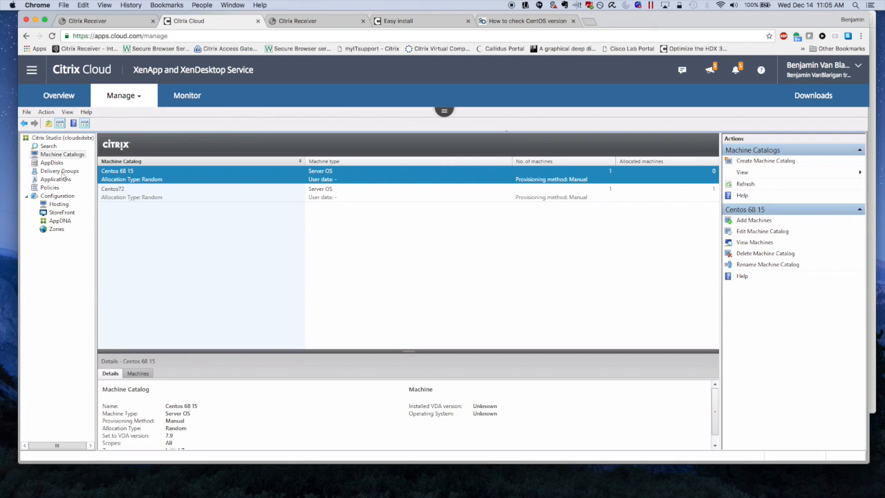
Step: Start a new delivery group with one machine, default user management and no applications
click(63, 172)
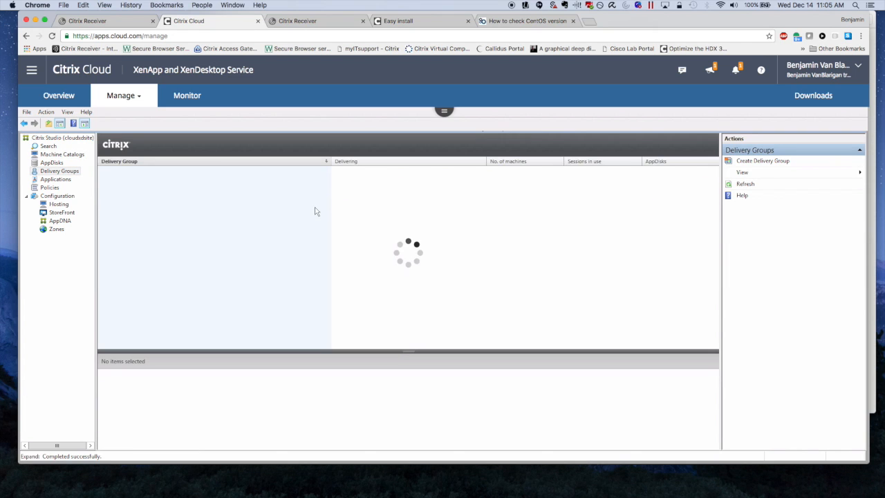
click(747, 163)
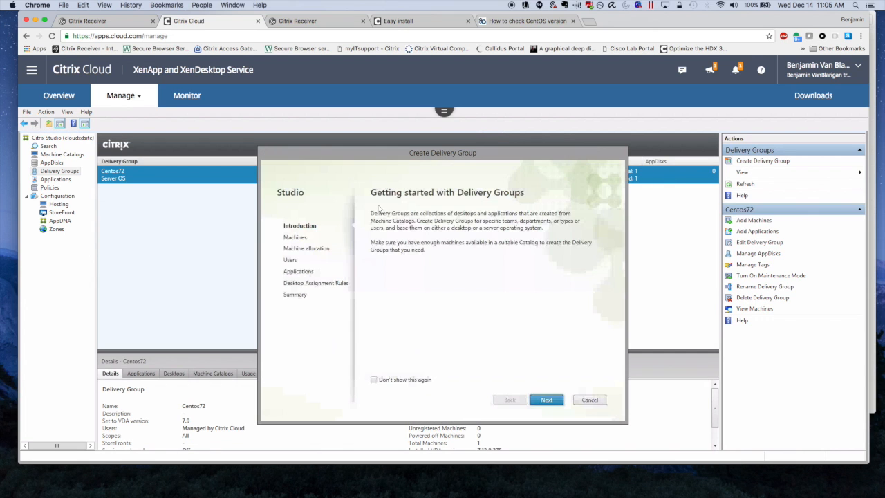
click(545, 399)
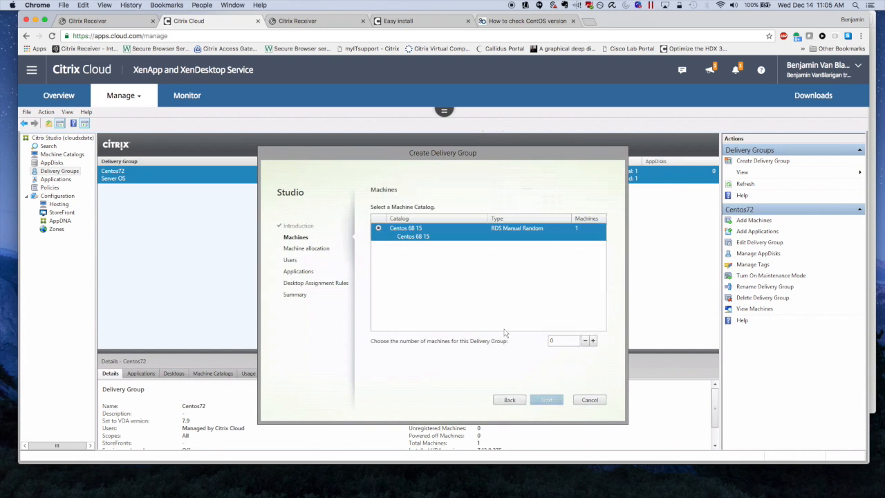
click(593, 340)
click(546, 400)
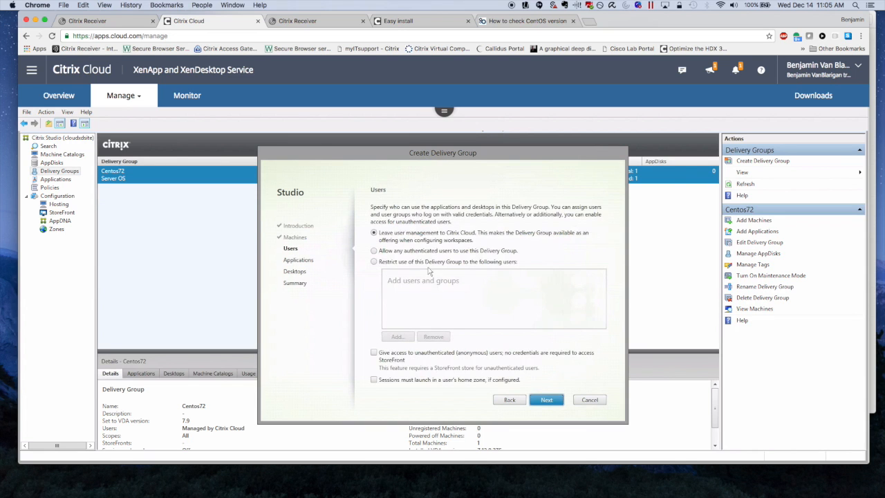
click(546, 399)
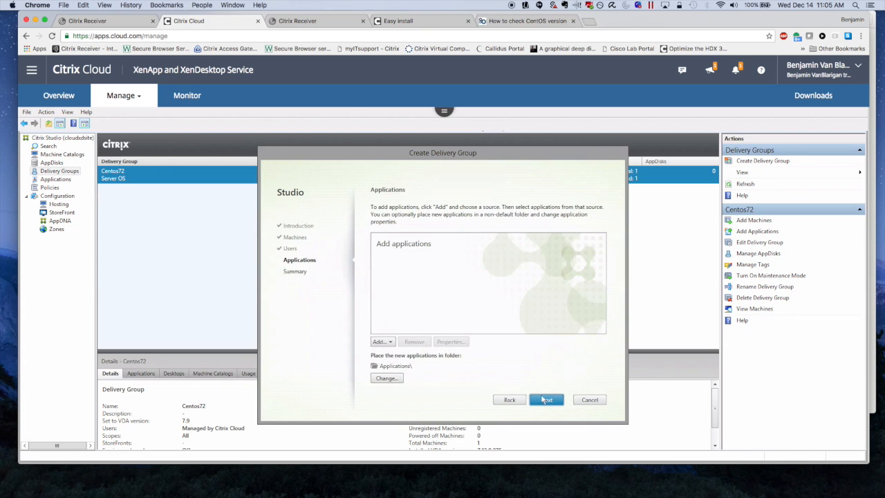
click(546, 400)
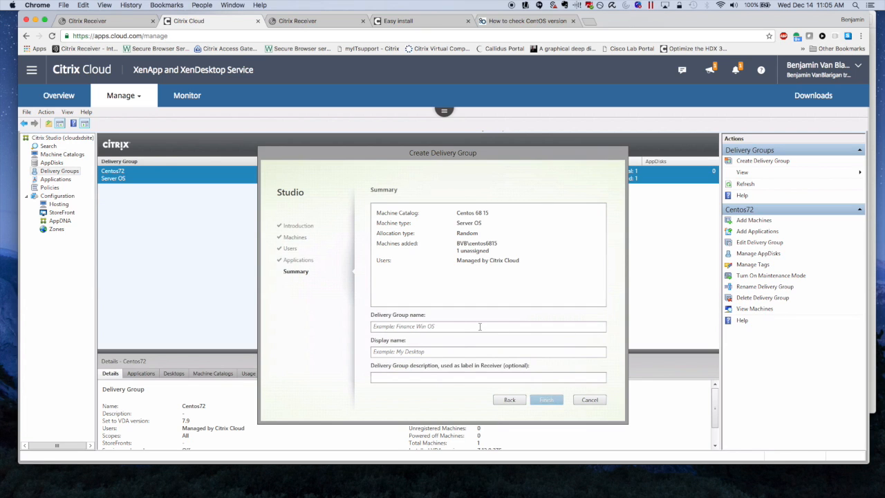
Step: Give the group 'Centos 68 15' as name, display name and description, and finish
click(480, 326)
text(Centos 68 15)
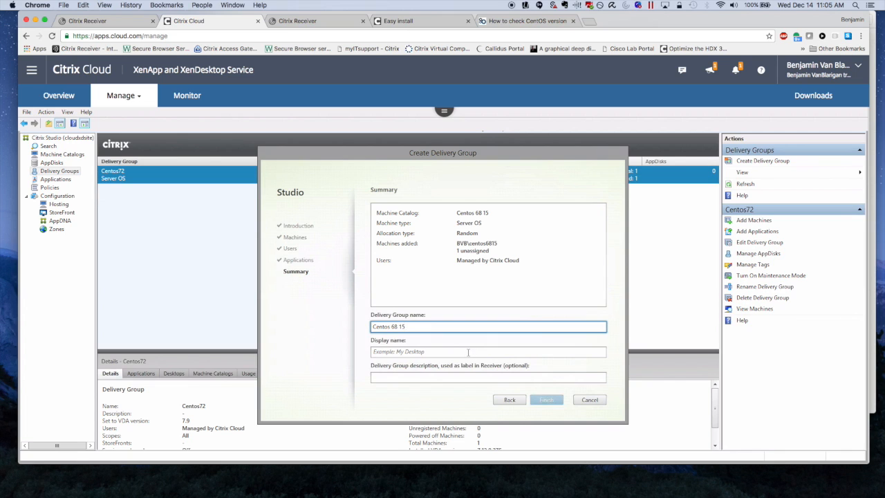
click(469, 353)
key(ctrl+v)
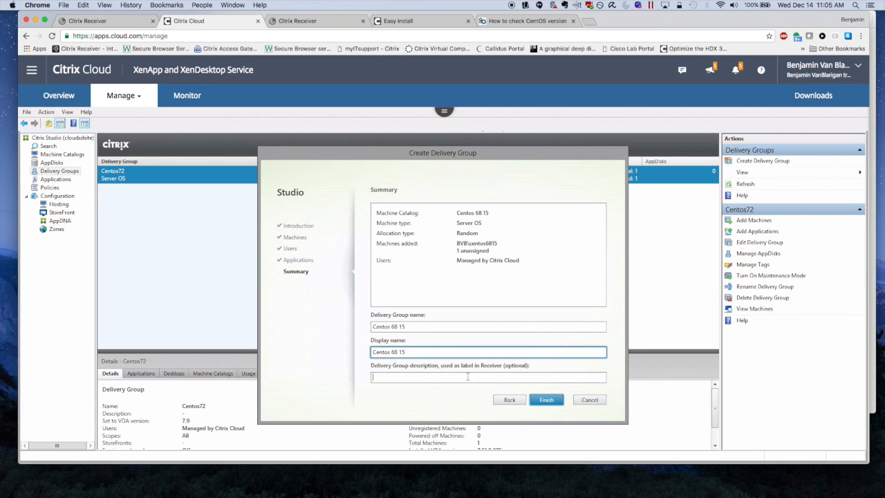
key(ctrl+v)
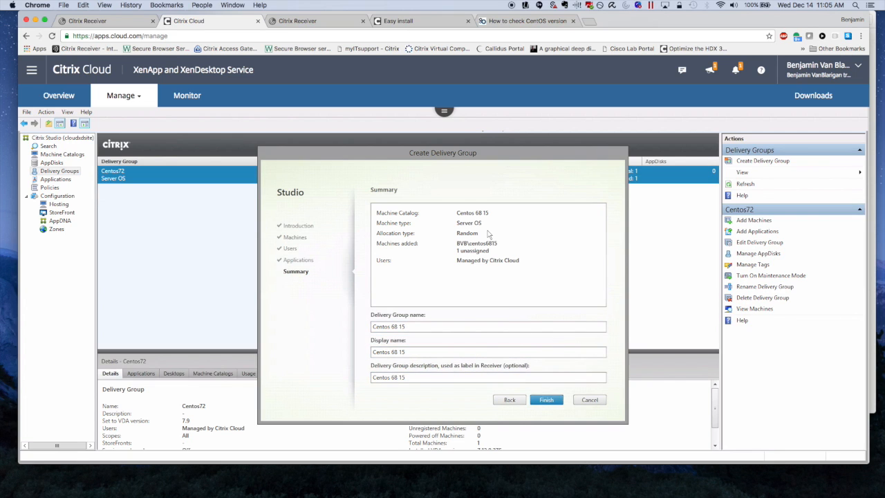
key(Return)
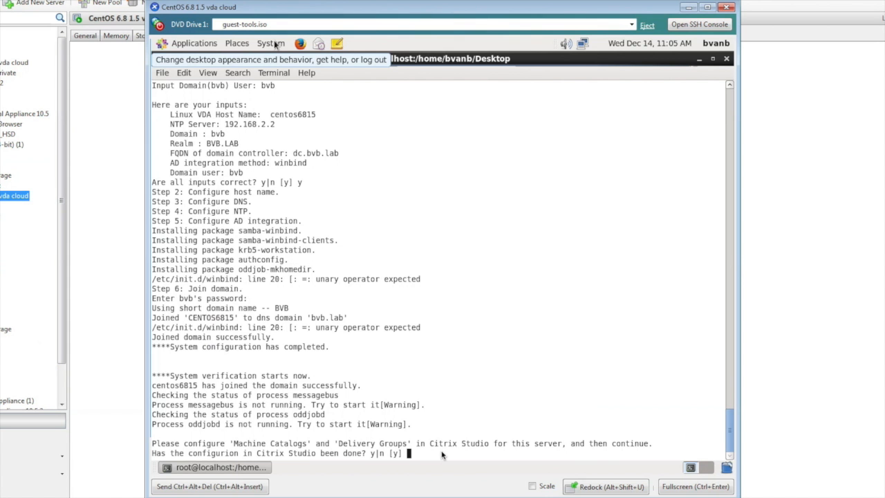
Step: Continue setup with CNAME off and Delivery Controller cwcconn.bvb.lab on port 80
text(y)
key(Return)
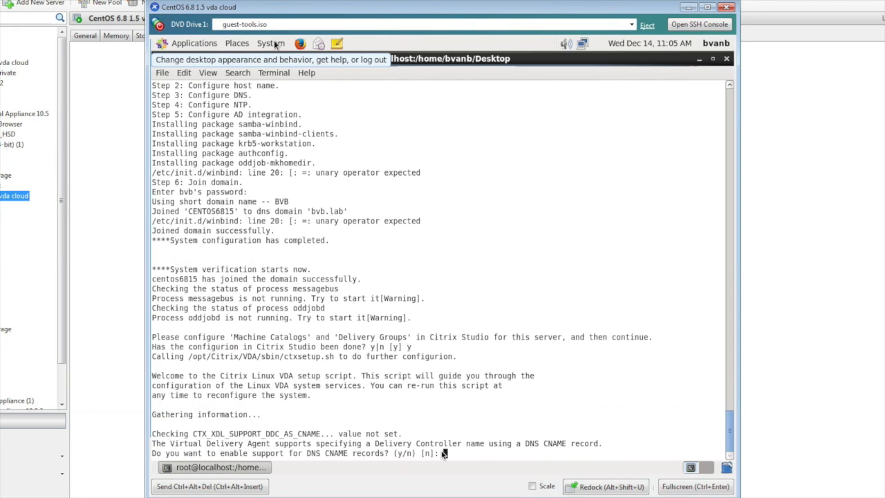
key(Return)
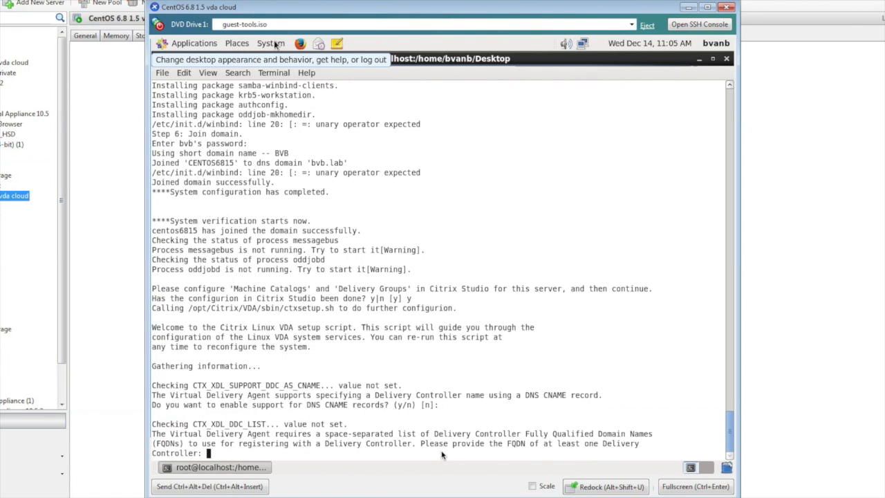
text(cwcconn.bvb.lab)
key(Return)
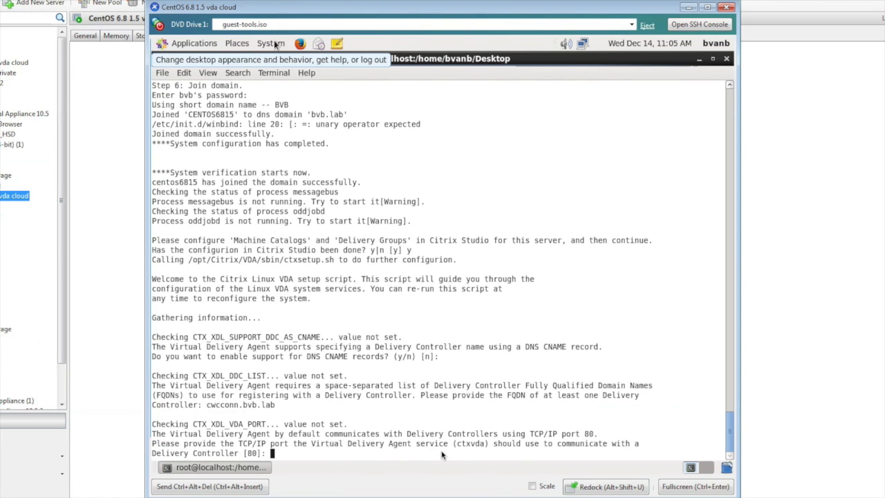
key(Return)
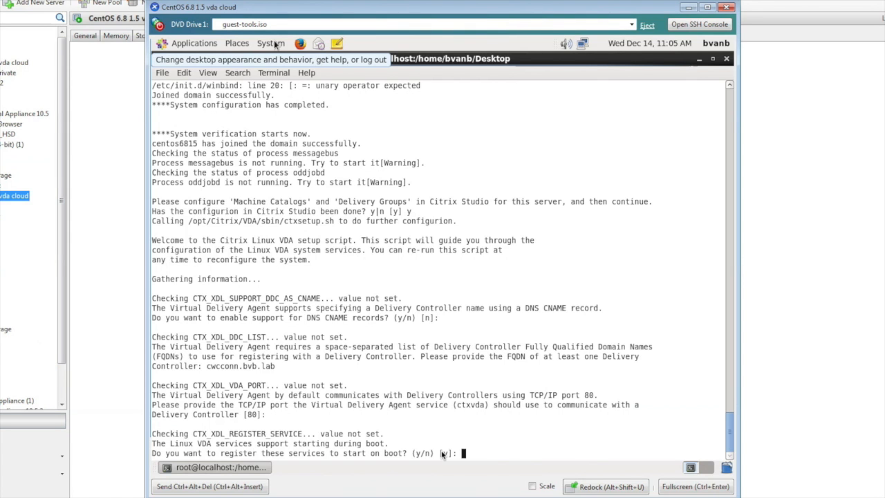
Step: Enable services and firewall ports, choose Winbind, keep remaining defaults, and agree to reboot
key(Return)
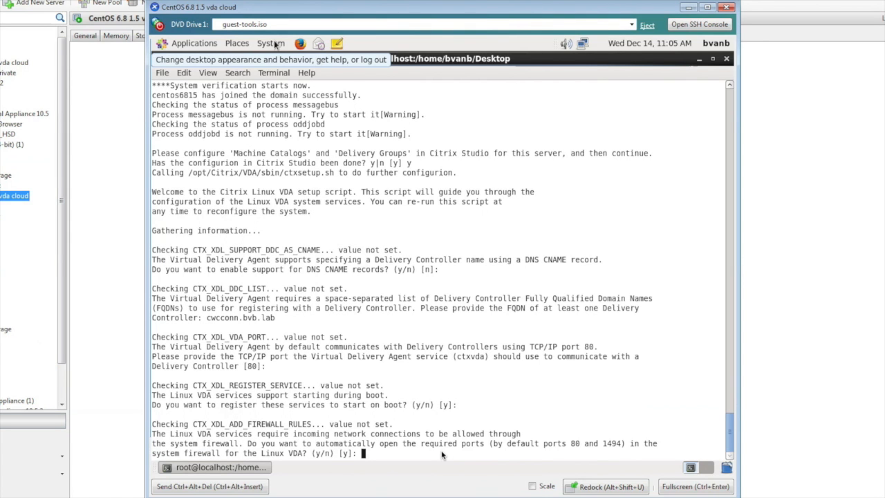
key(Return)
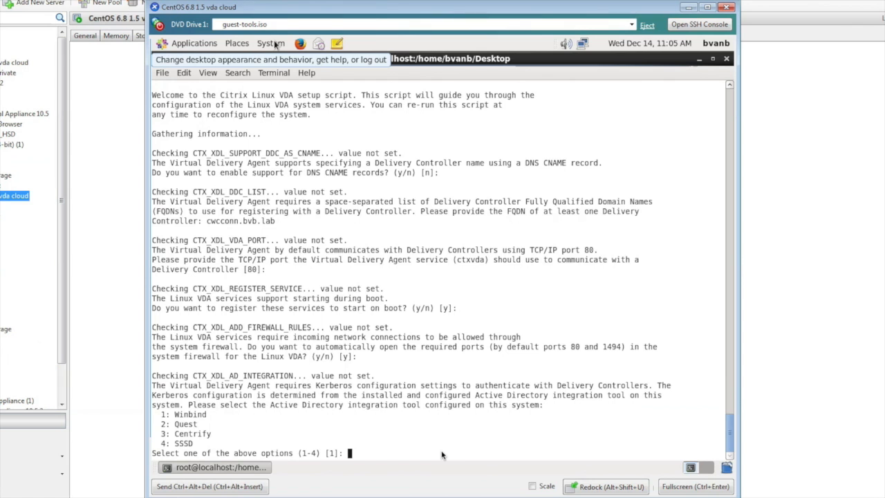
text(1)
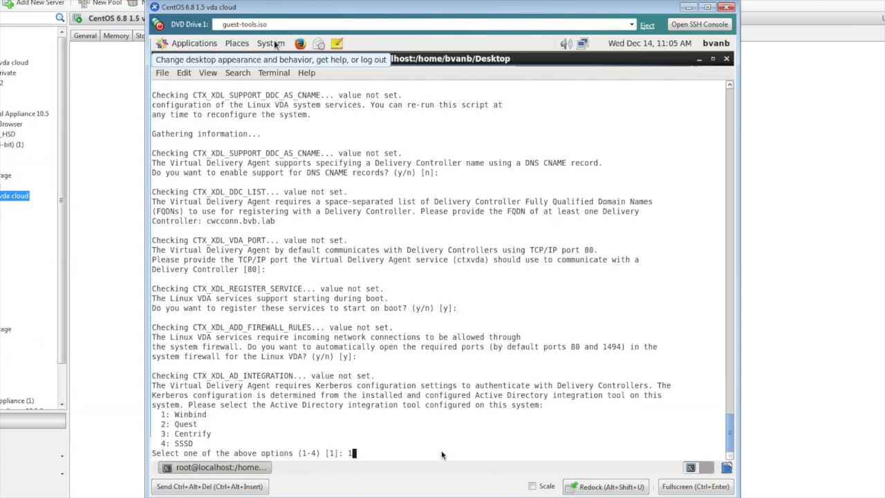
key(Return)
key(Return)
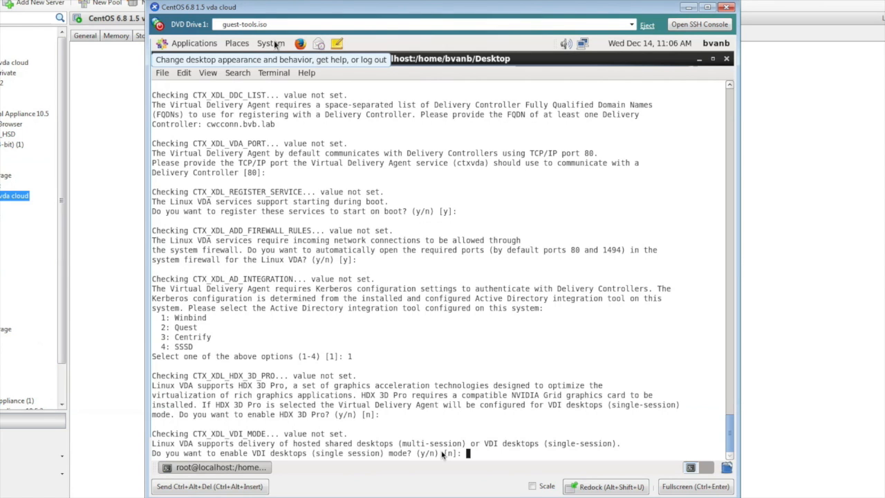
key(Return)
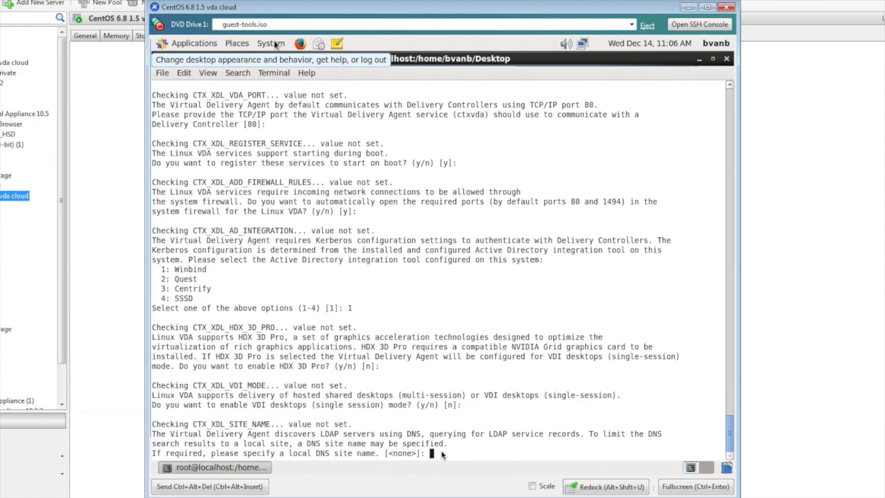
key(Return)
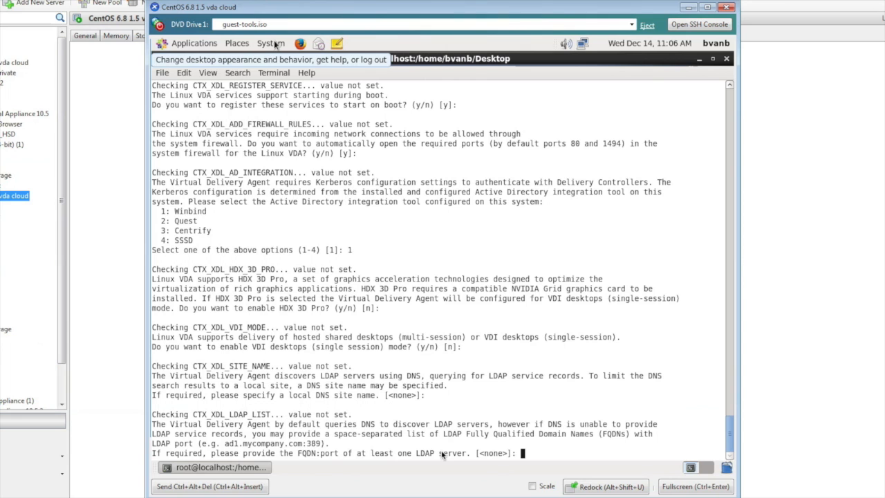
key(Return)
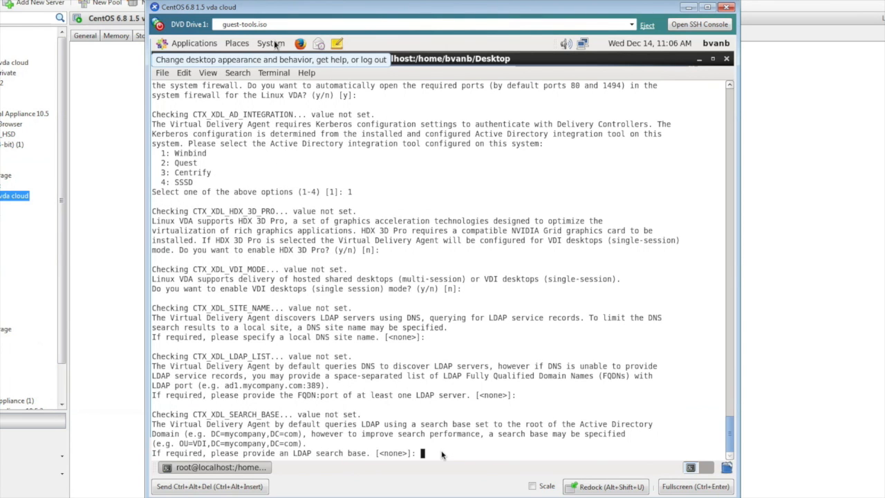
key(Return)
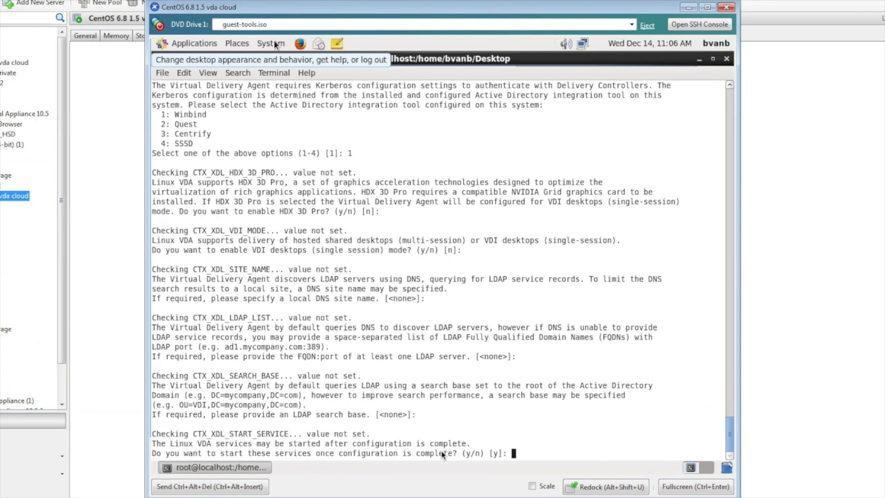
key(Return)
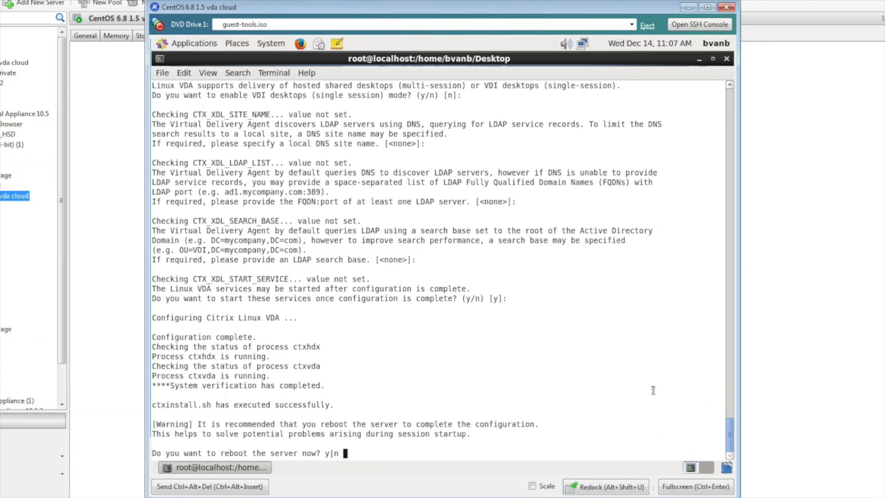
text(y)
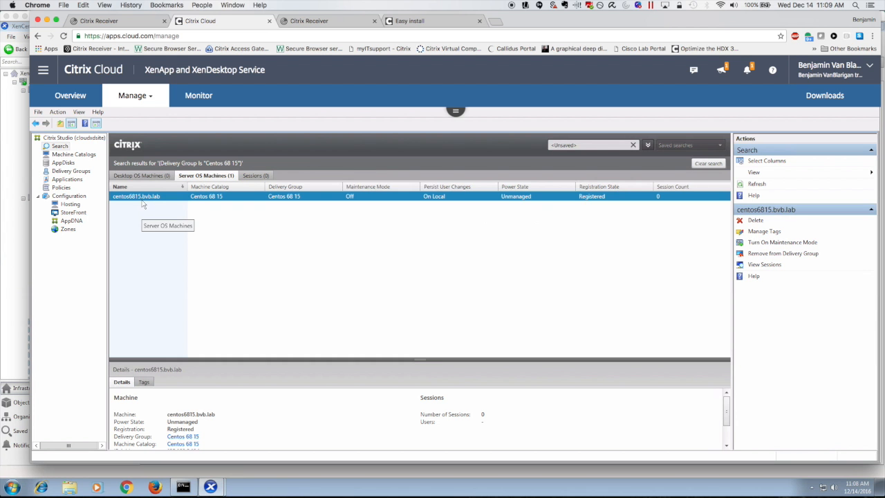
Step: Add Centos 68 15 (Desktops) to the CB BVB lab resources workspace and save it
click(43, 71)
click(59, 100)
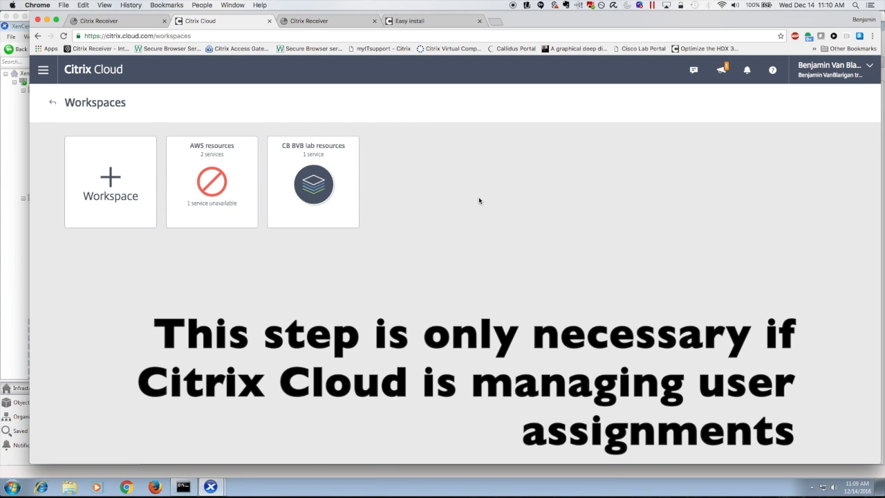
click(345, 172)
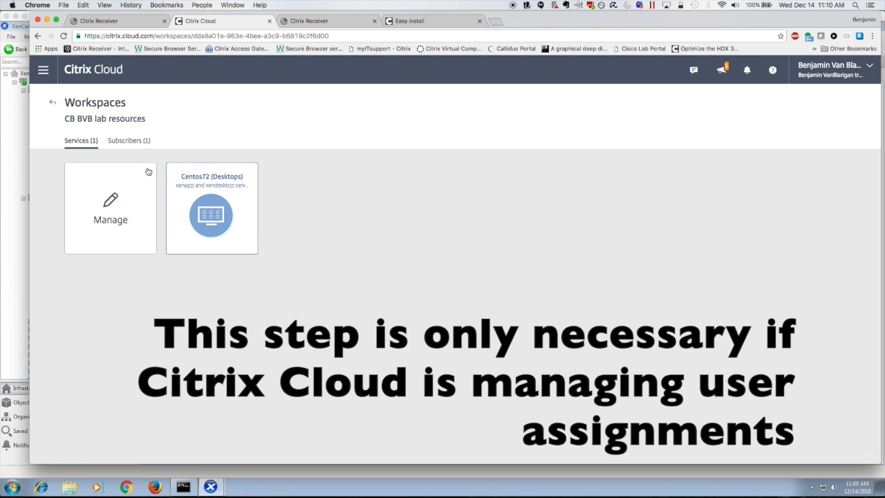
click(110, 204)
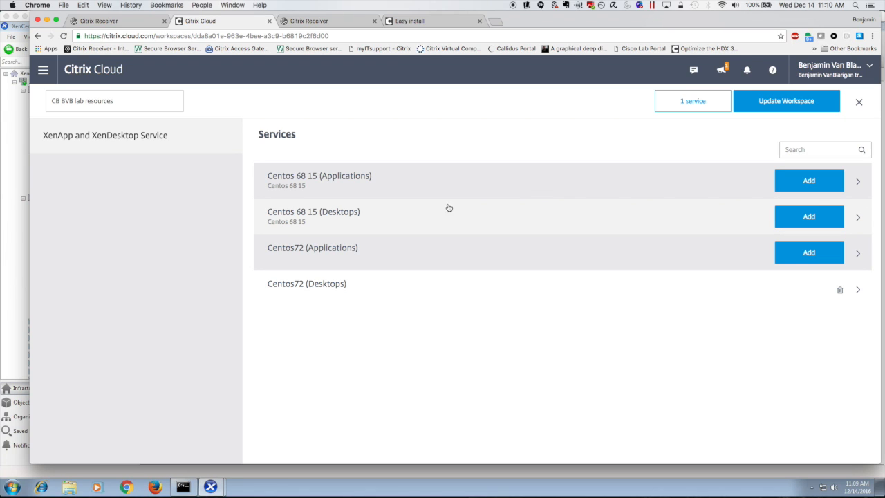
click(802, 220)
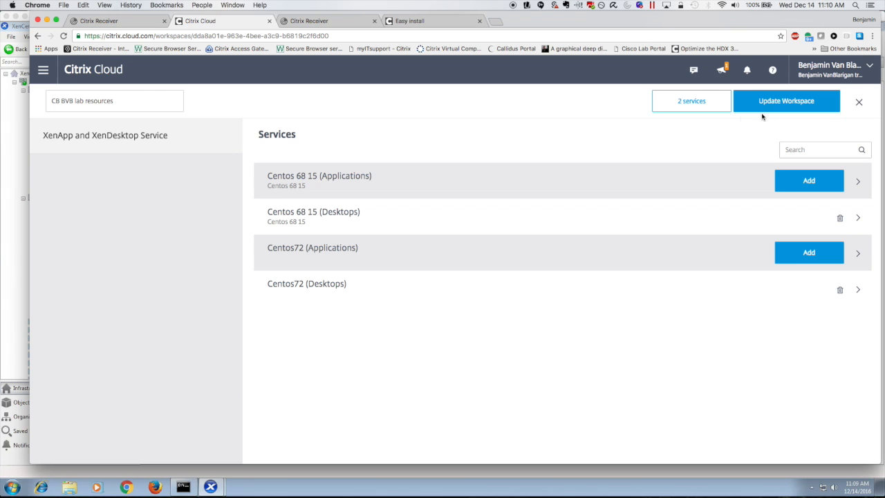
click(786, 101)
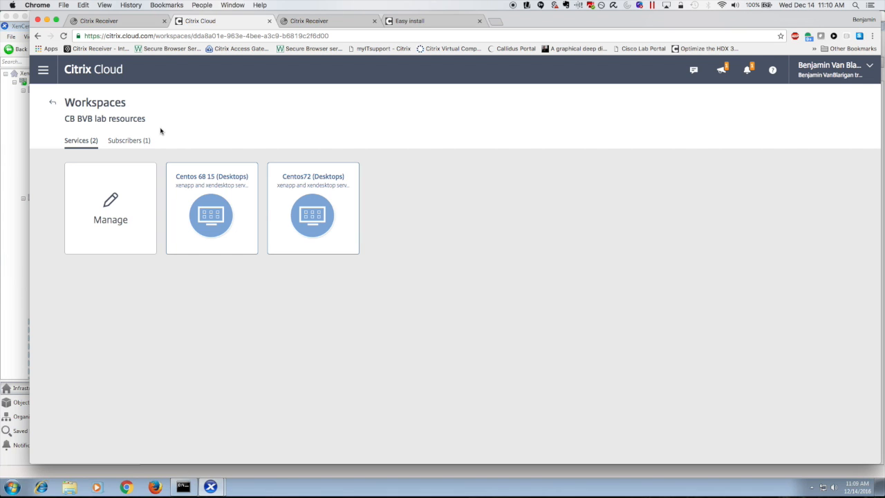
click(321, 23)
Step: Sign in to StoreFront with the domain user's credentials and launch the Centos 68 15 desktop
key(super+w)
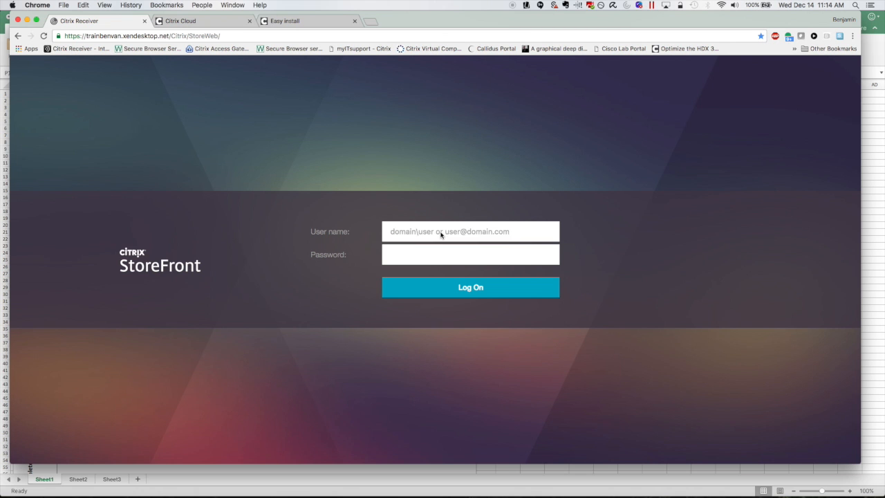
text(bvb\bvb)
key(Tab)
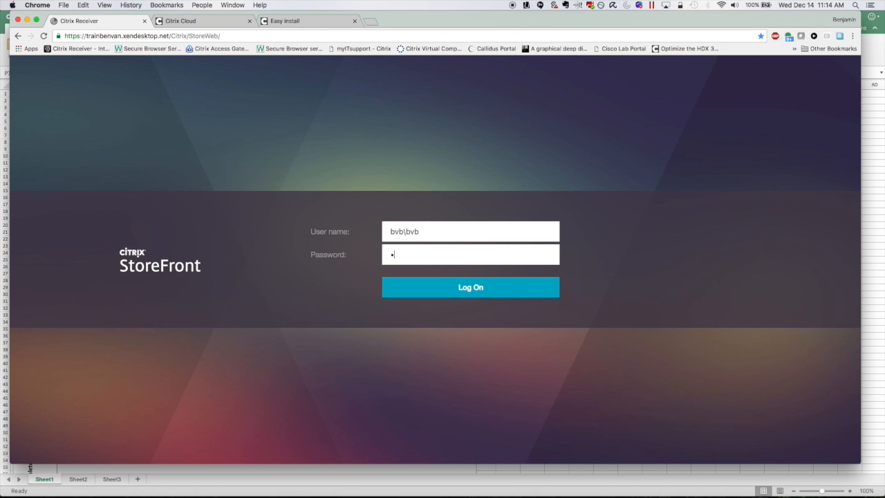
text(********)
key(Return)
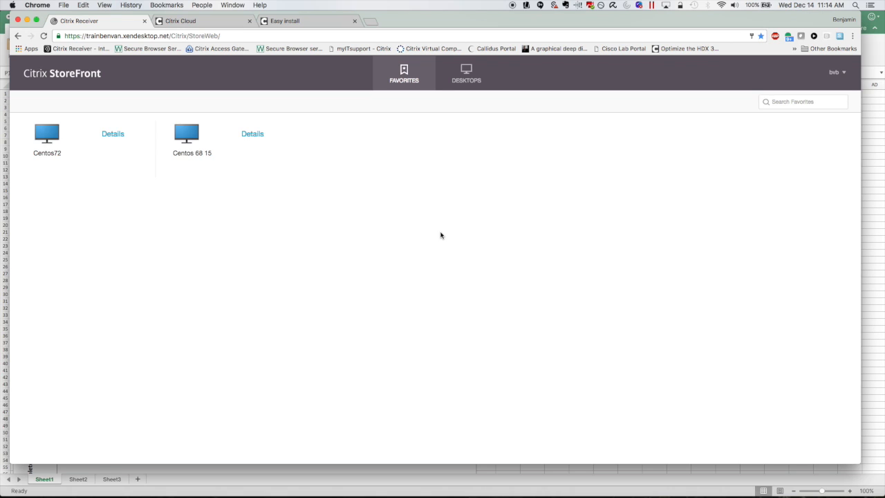
click(188, 136)
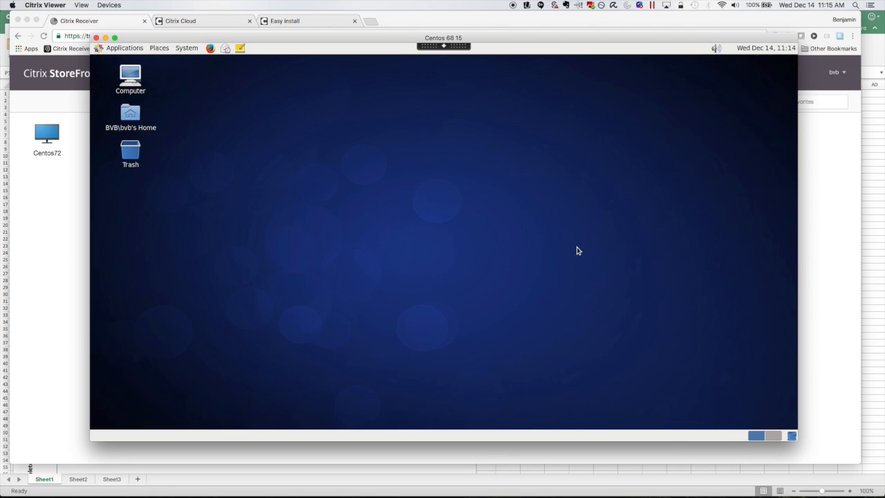
Step: Launch Firefox in the Centos 68 15 session and close its first, still-loading tab
click(210, 48)
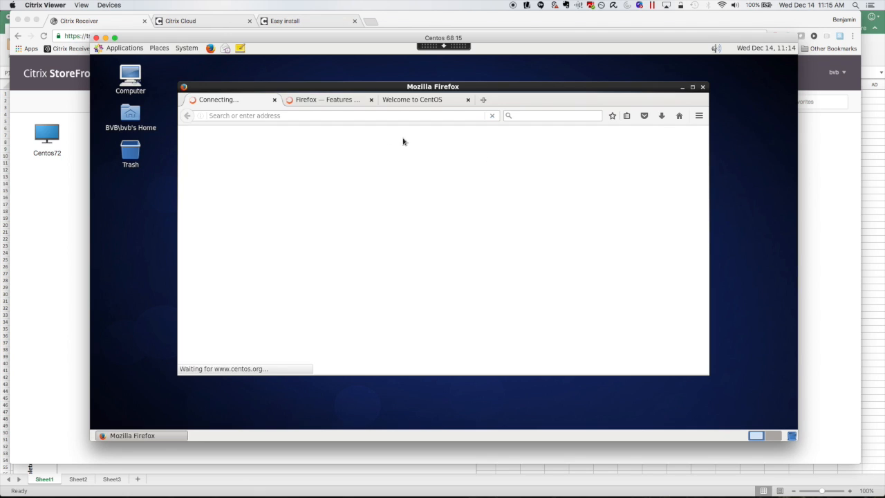
click(275, 101)
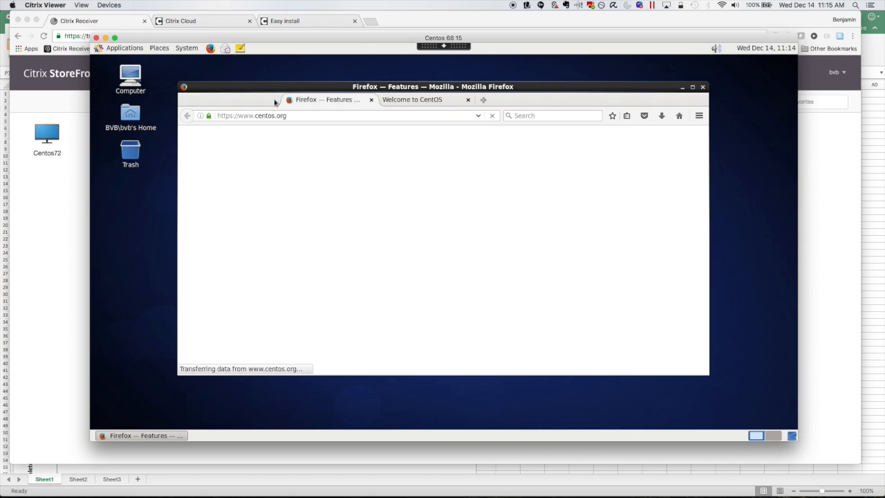